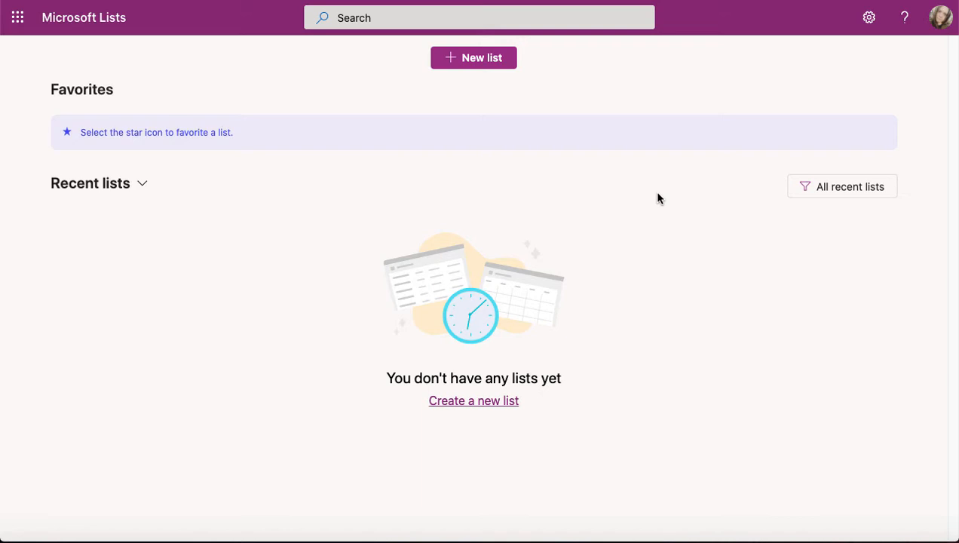
# Start a new list and preview the Event itinerary, Employee onboarding, Issue tracker and Asset manager templates
pyautogui.click(494, 66)
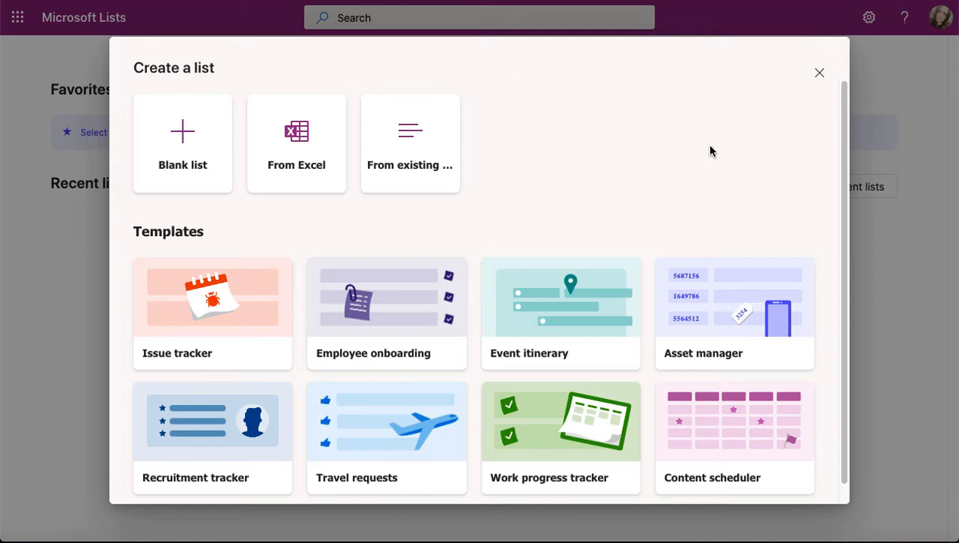
pyautogui.moveTo(842, 221); pyautogui.dragTo(850, 262)
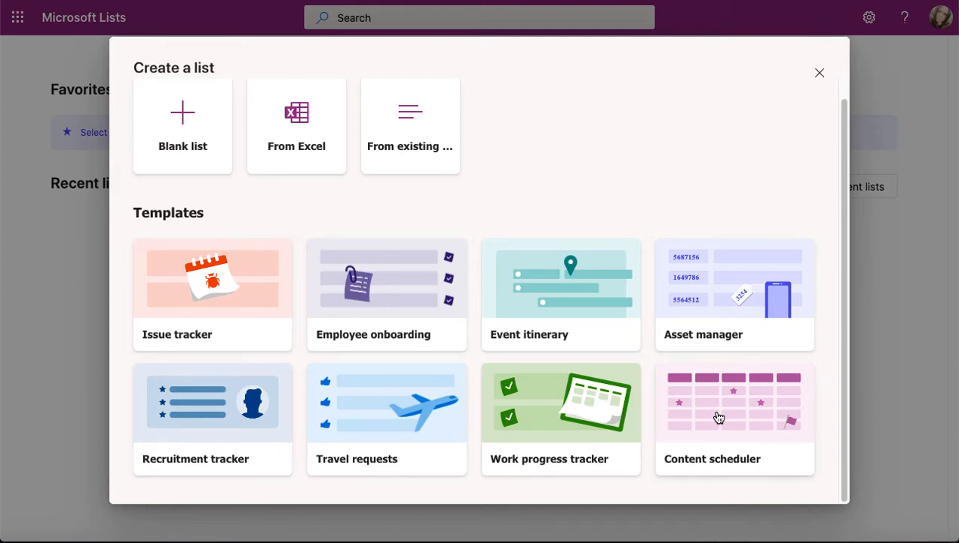
pyautogui.click(544, 281)
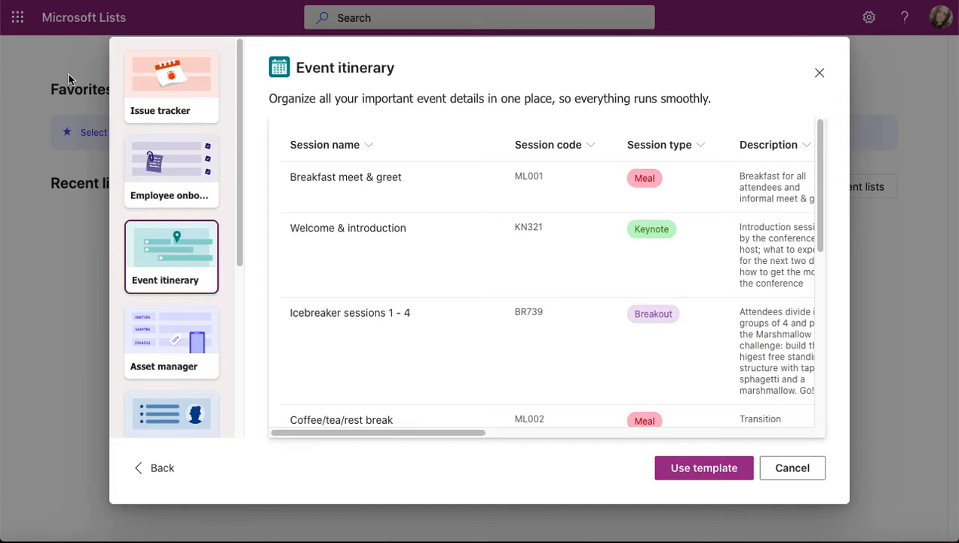
pyautogui.click(172, 169)
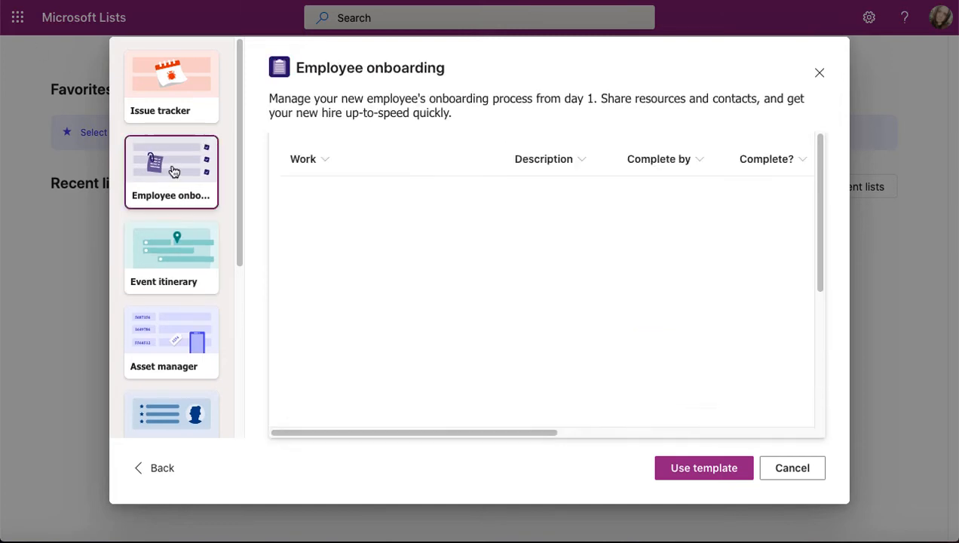
pyautogui.click(180, 93)
pyautogui.click(176, 334)
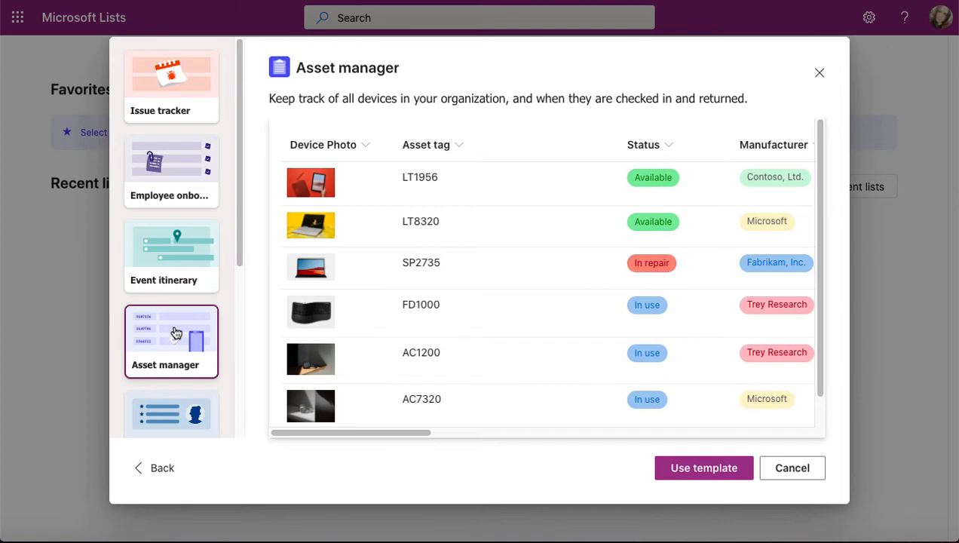
# Create a list from the Event itinerary template after viewing its sample rows, saving it to My lists
pyautogui.click(166, 261)
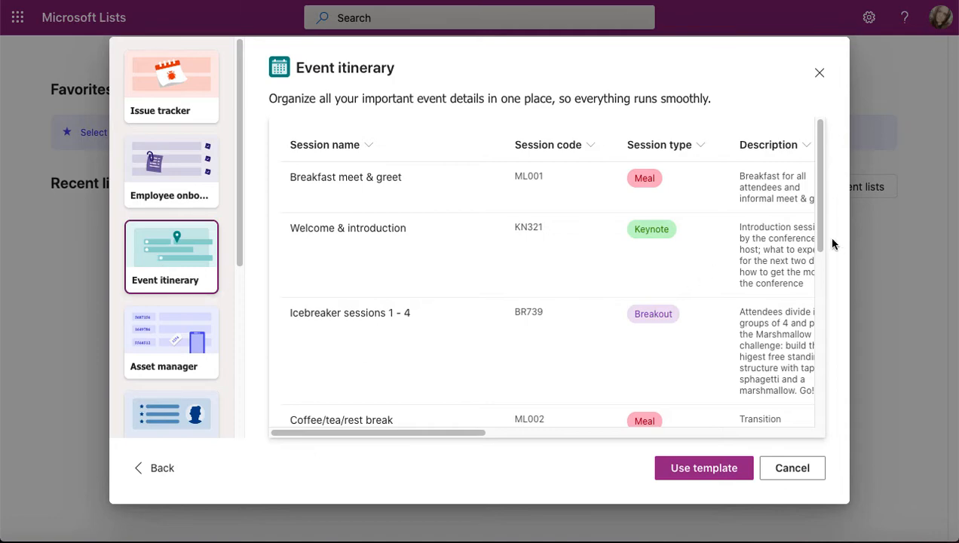
pyautogui.moveTo(819, 219); pyautogui.dragTo(822, 400)
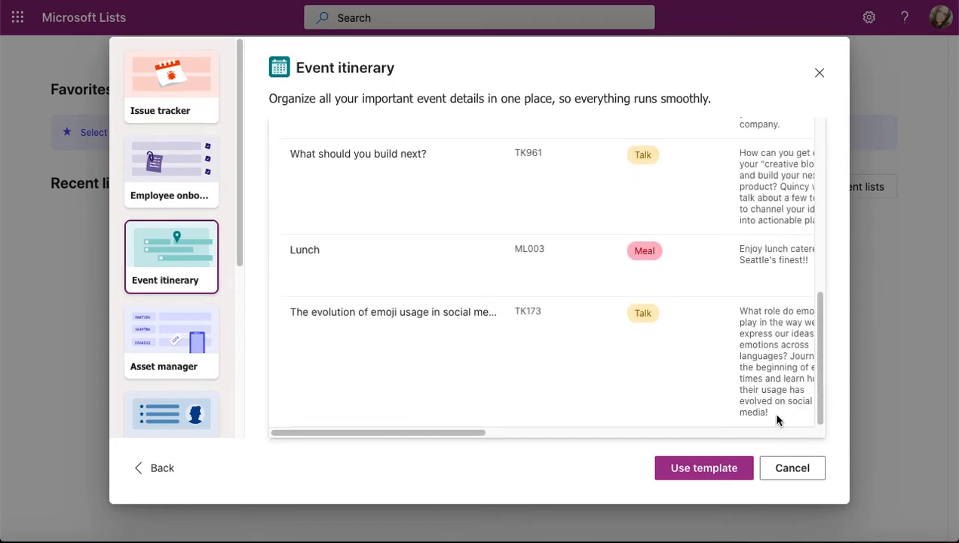
pyautogui.moveTo(463, 432)
pyautogui.mouseDown()
pyautogui.moveTo(801, 445)
pyautogui.moveTo(664, 434)
pyautogui.moveTo(458, 441)
pyautogui.mouseUp()
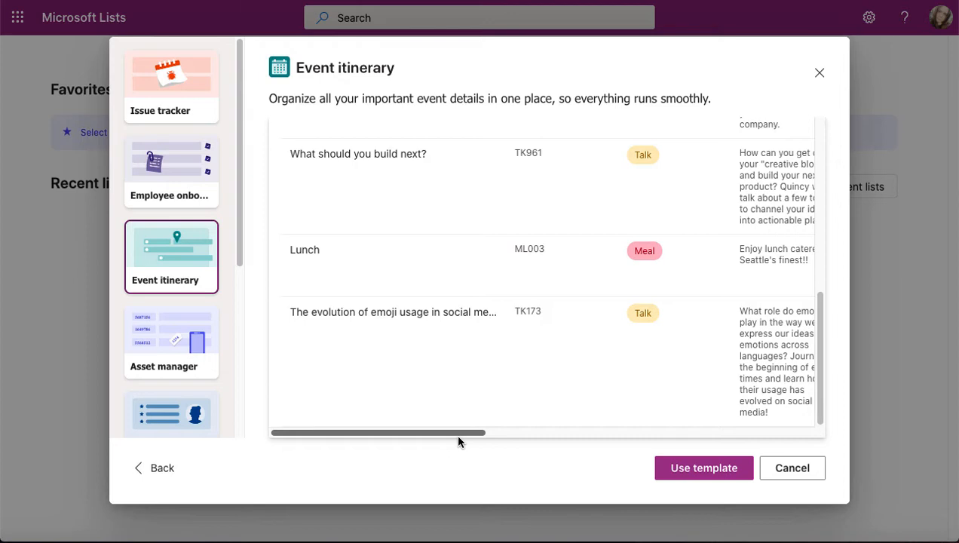
pyautogui.click(704, 469)
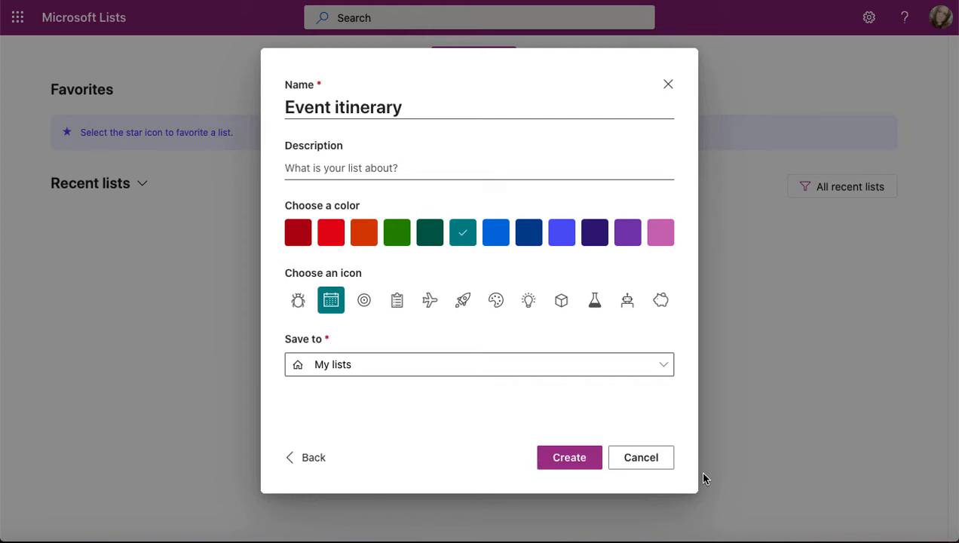
pyautogui.click(631, 373)
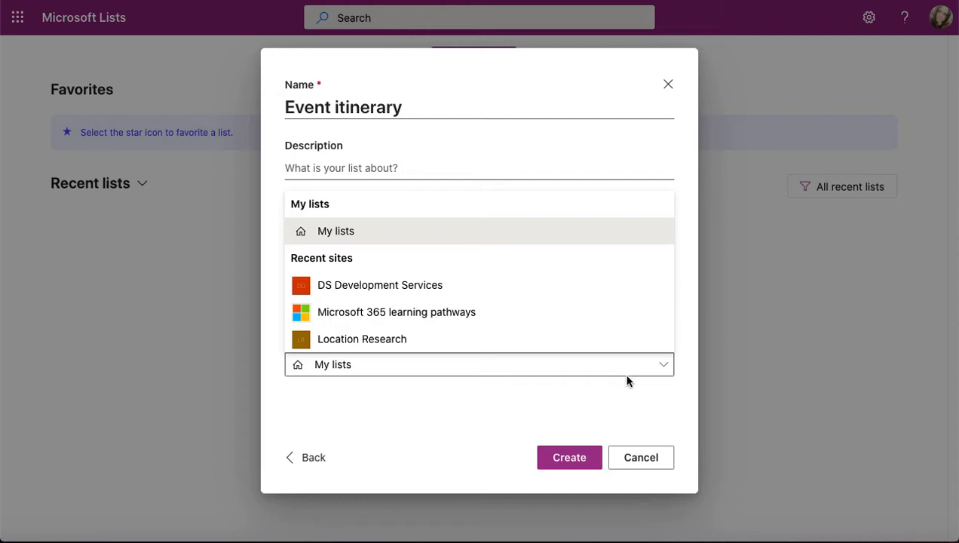
pyautogui.click(531, 405)
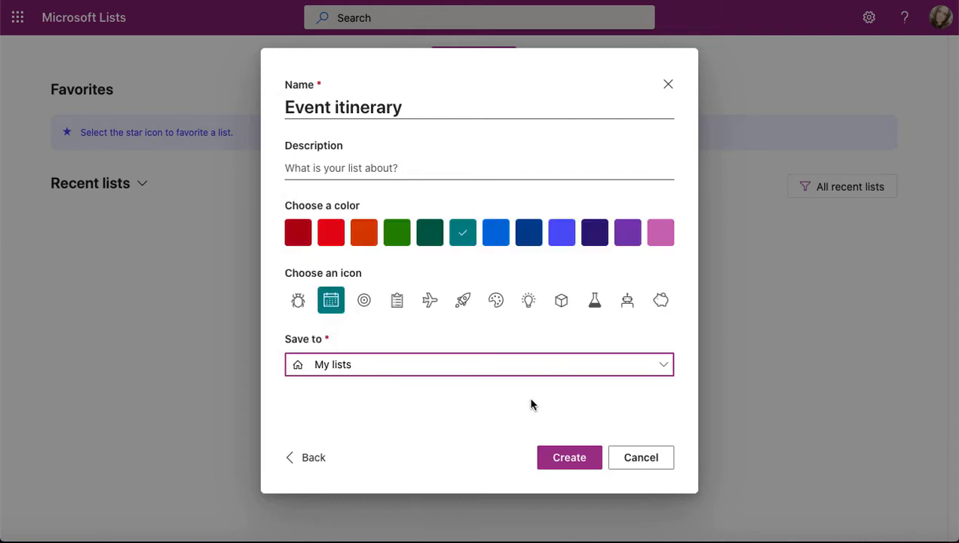
pyautogui.click(557, 458)
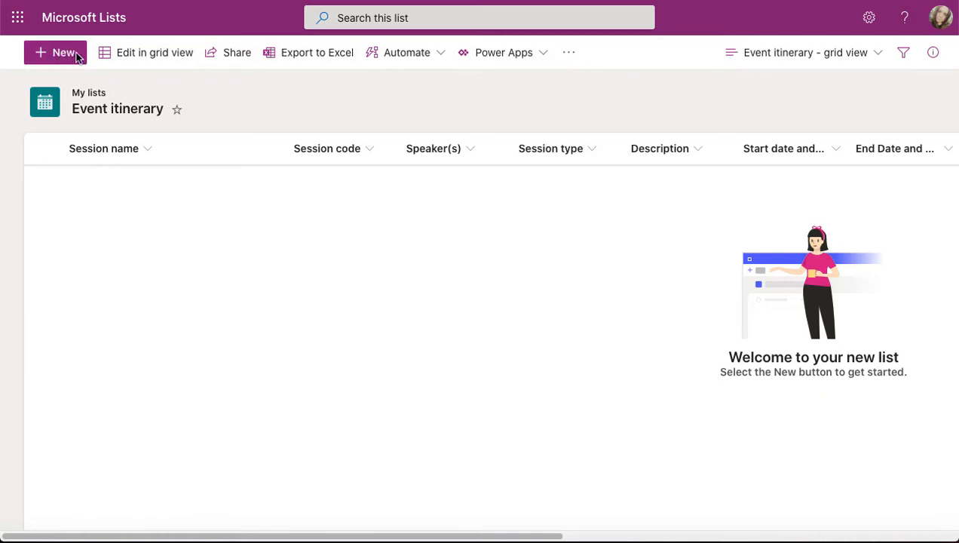
# Switch the Event itinerary list to grid editing and review its automation, alert and view options
pyautogui.click(144, 70)
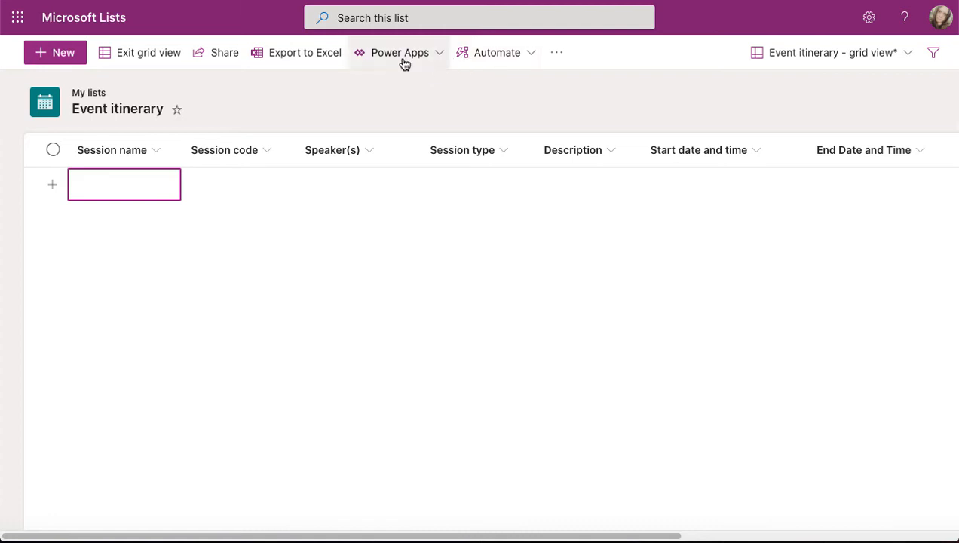
pyautogui.click(532, 59)
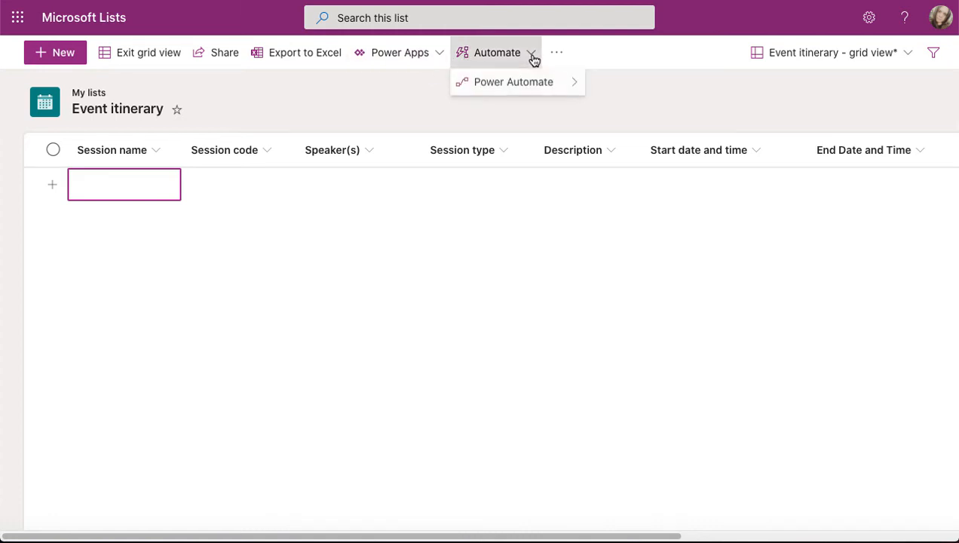
pyautogui.click(556, 59)
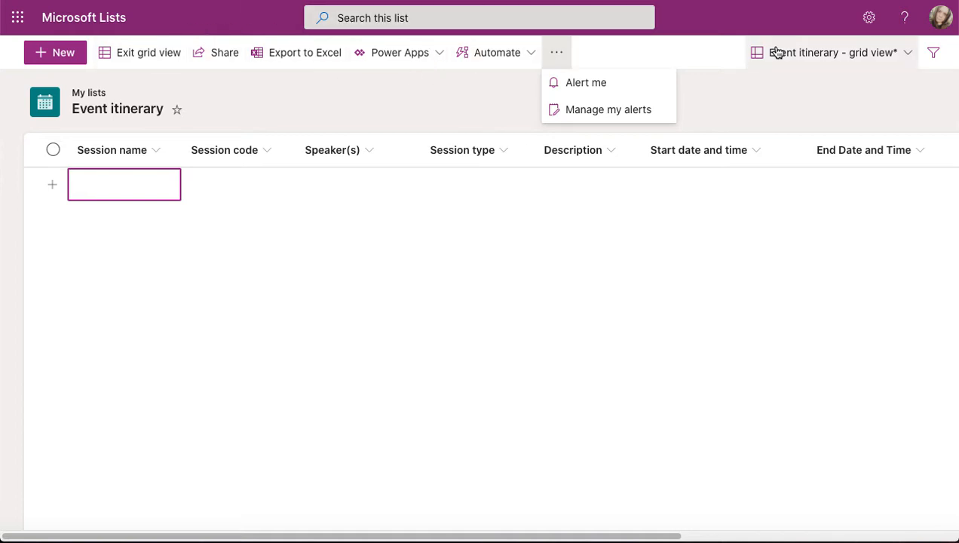
pyautogui.click(904, 57)
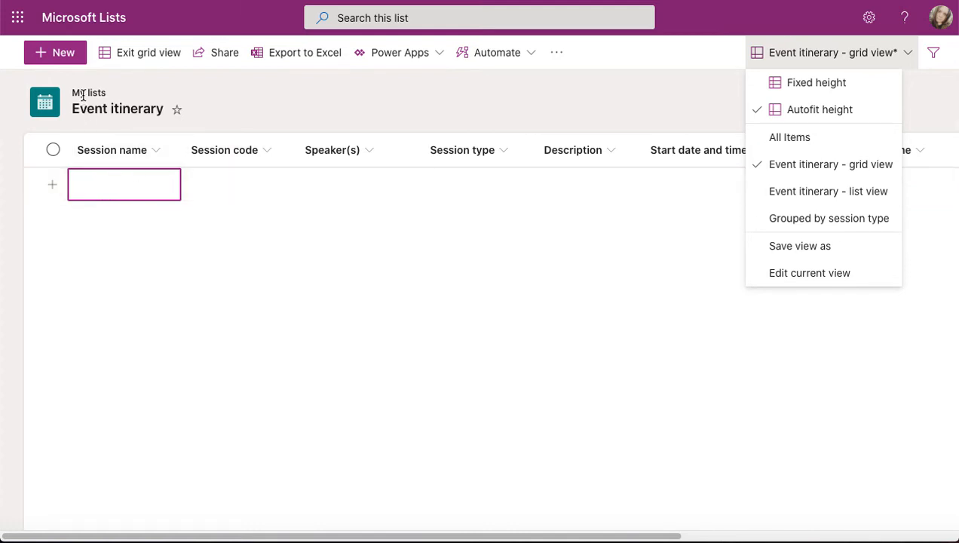
pyautogui.press('Escape')
# Start a new list item with the session name Opening Session and the session type Keynote
pyautogui.click(63, 54)
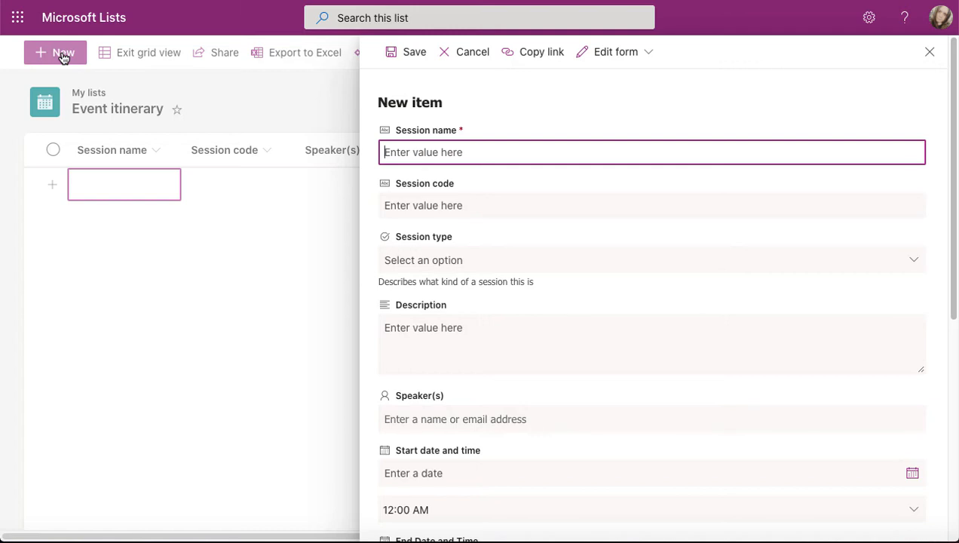
pyautogui.write('Opening Session')
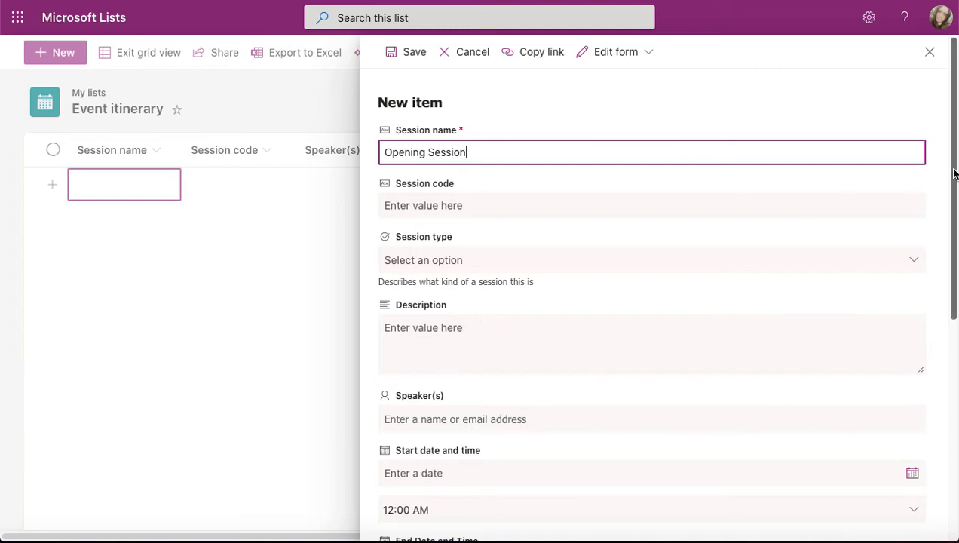
pyautogui.moveTo(954, 174); pyautogui.dragTo(954, 243)
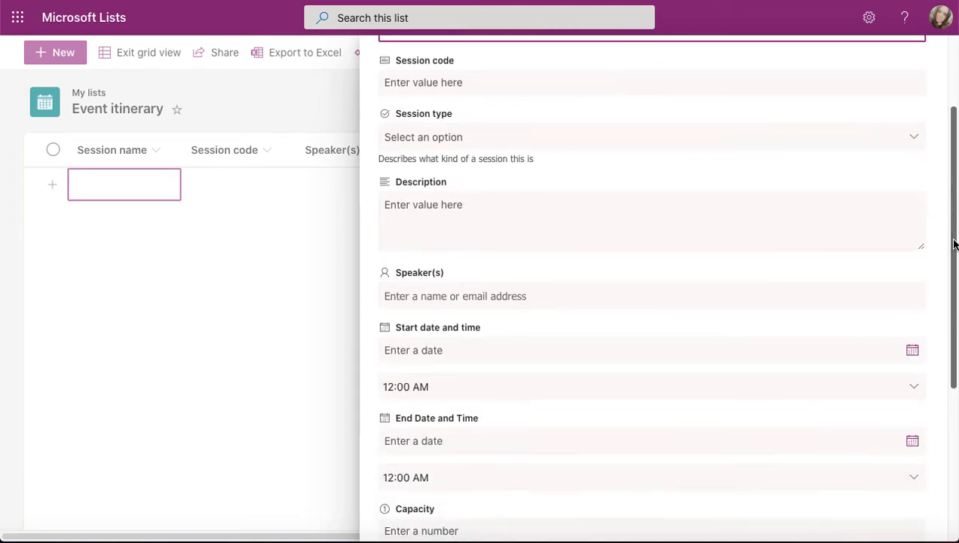
pyautogui.click(856, 137)
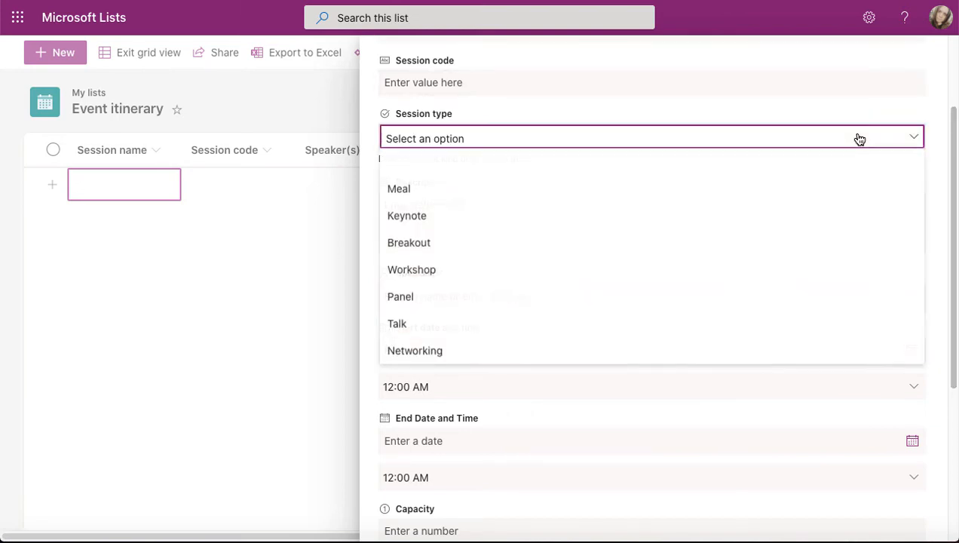
pyautogui.click(713, 218)
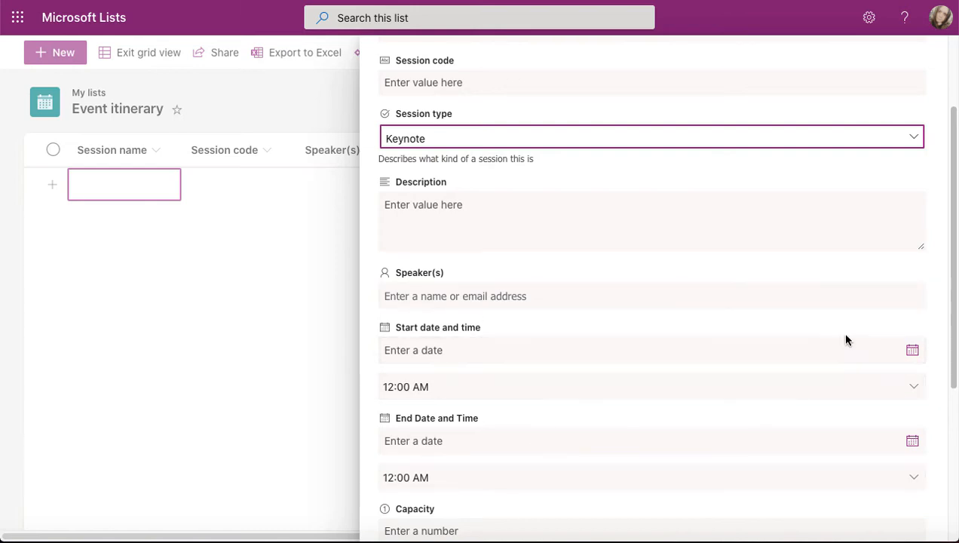
# Set the session's start date to 9/14/2020 and its end to 9/14/2020 at 1:00 AM
pyautogui.click(576, 347)
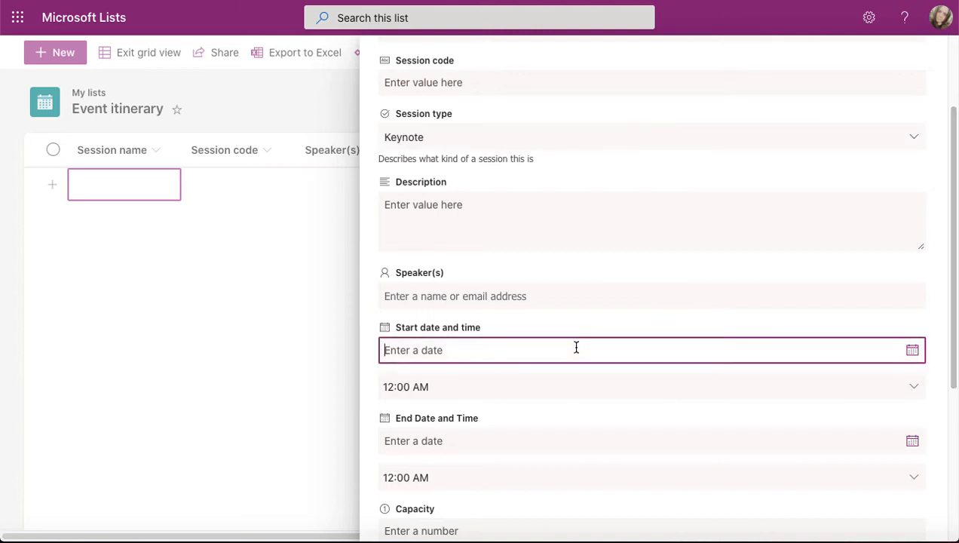
pyautogui.click(914, 353)
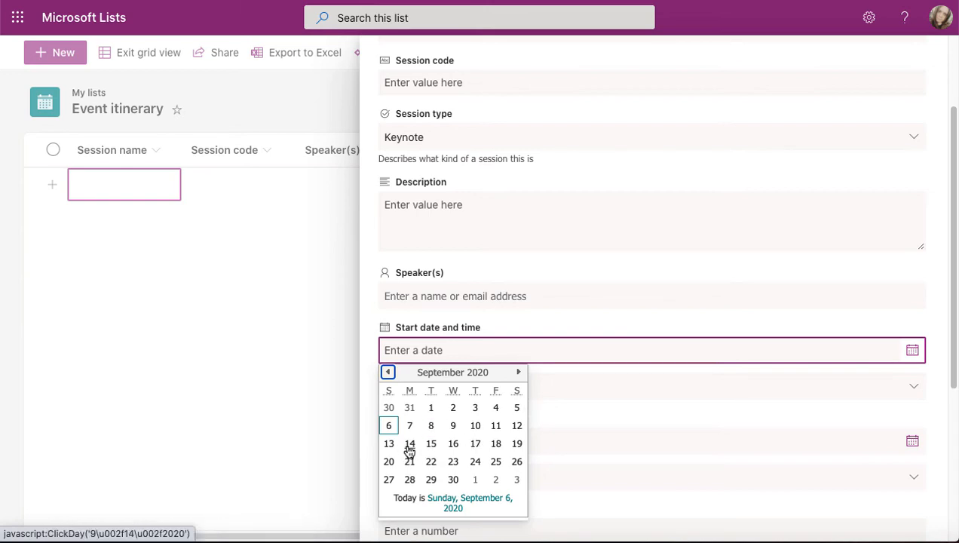
pyautogui.click(409, 446)
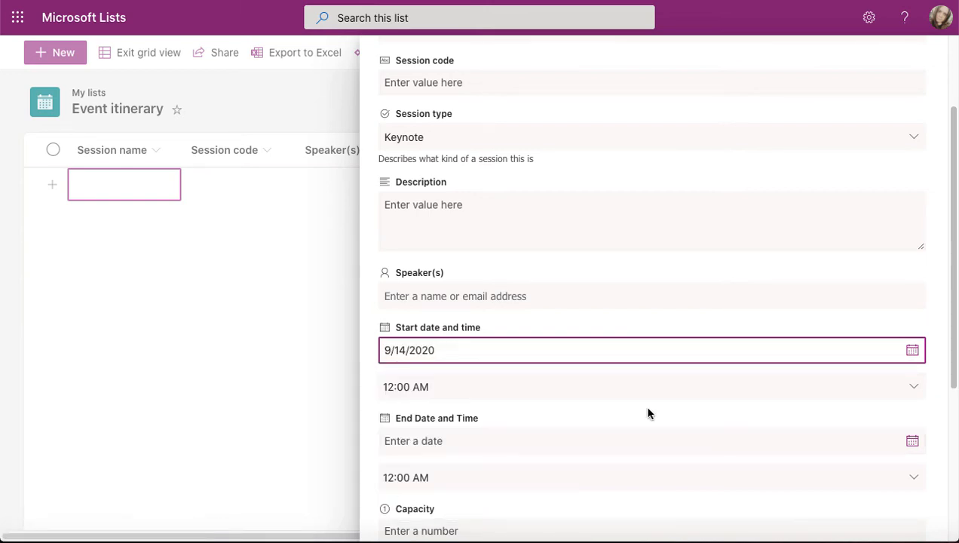
pyautogui.click(912, 442)
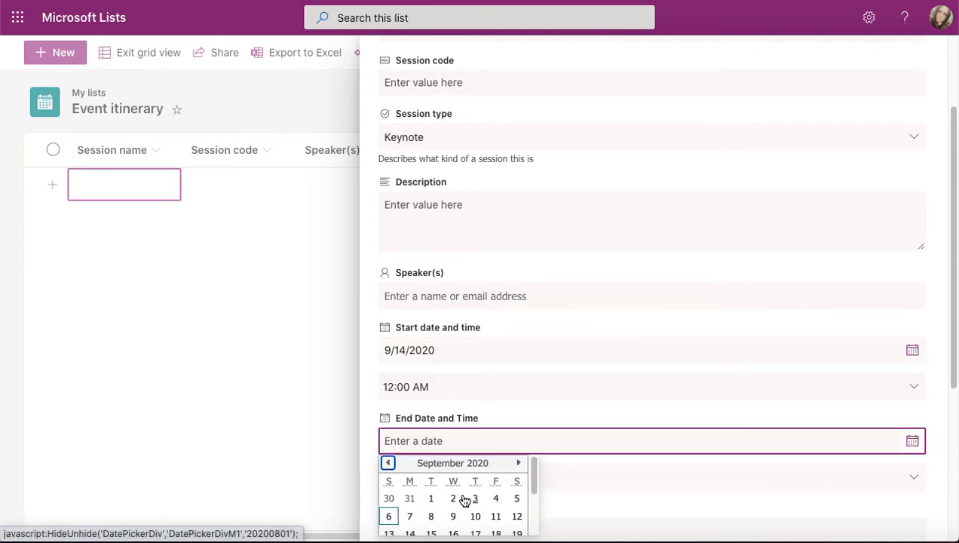
pyautogui.click(410, 534)
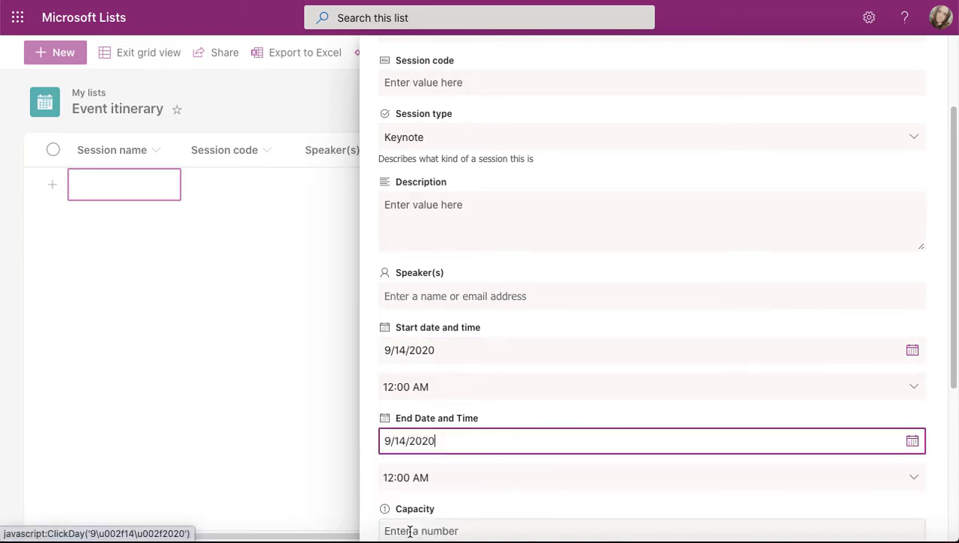
pyautogui.click(439, 479)
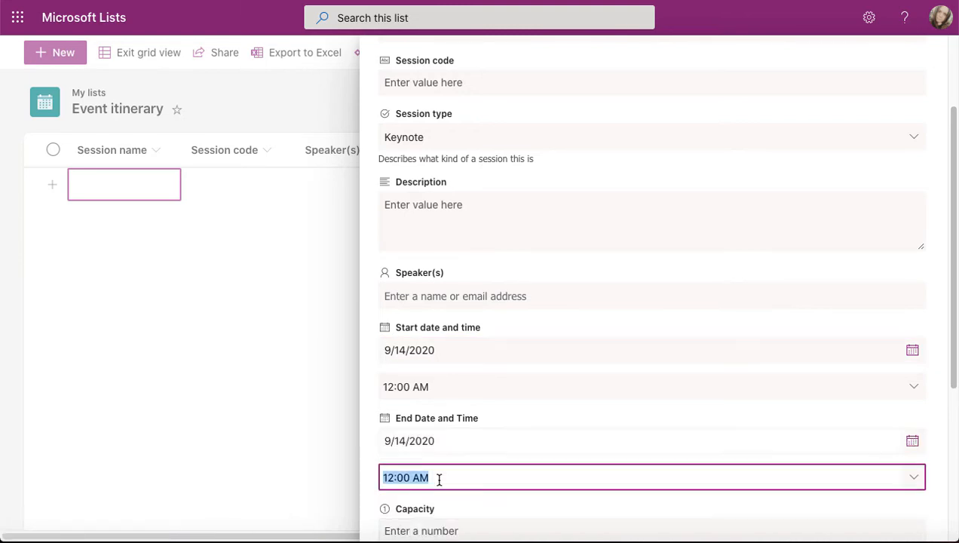
pyautogui.click(913, 479)
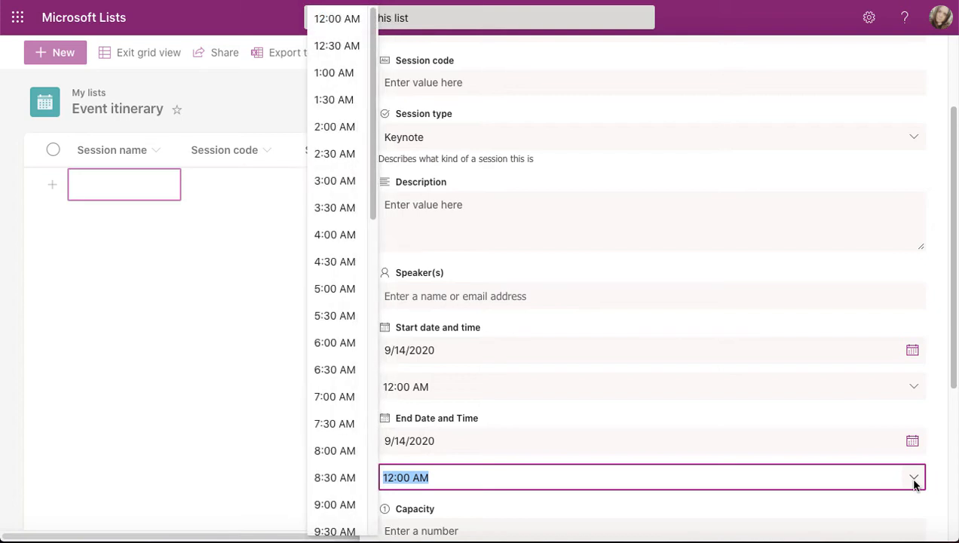
pyautogui.click(347, 75)
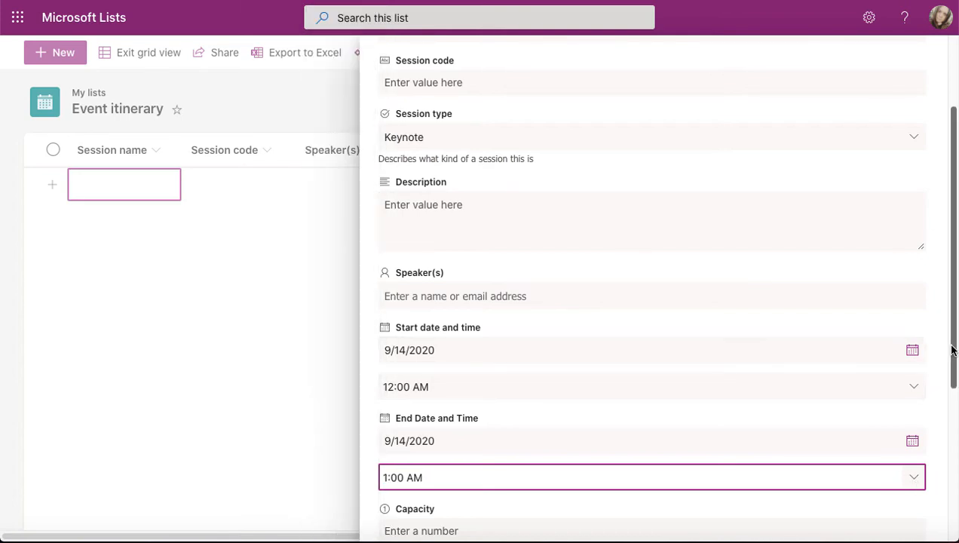
# Check the available Location choices for the new item without selecting one
pyautogui.moveTo(955, 354); pyautogui.dragTo(955, 523)
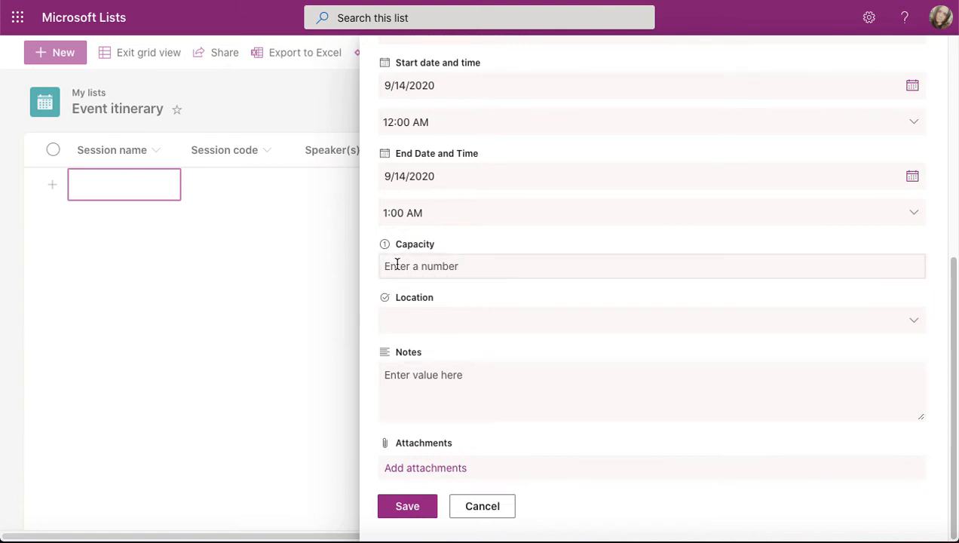
pyautogui.click(420, 319)
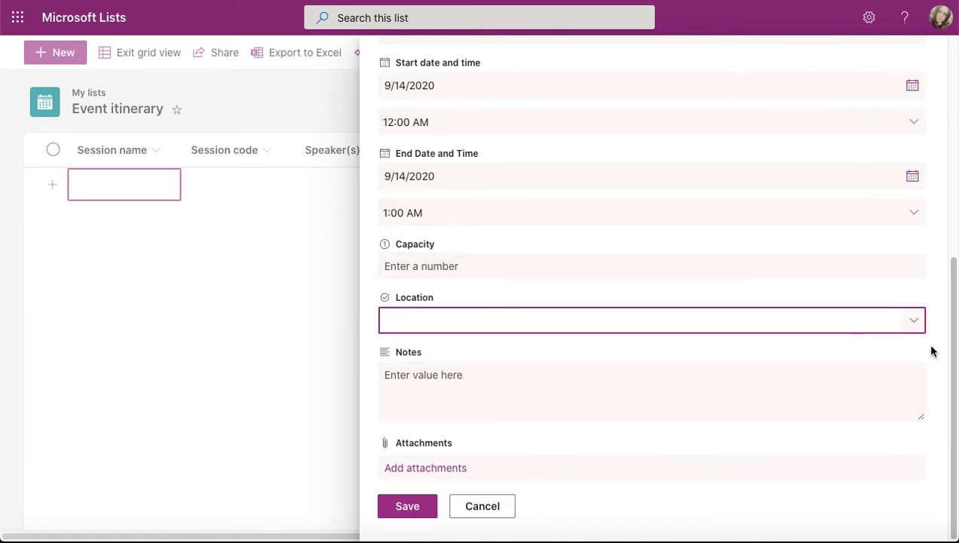
pyautogui.click(916, 323)
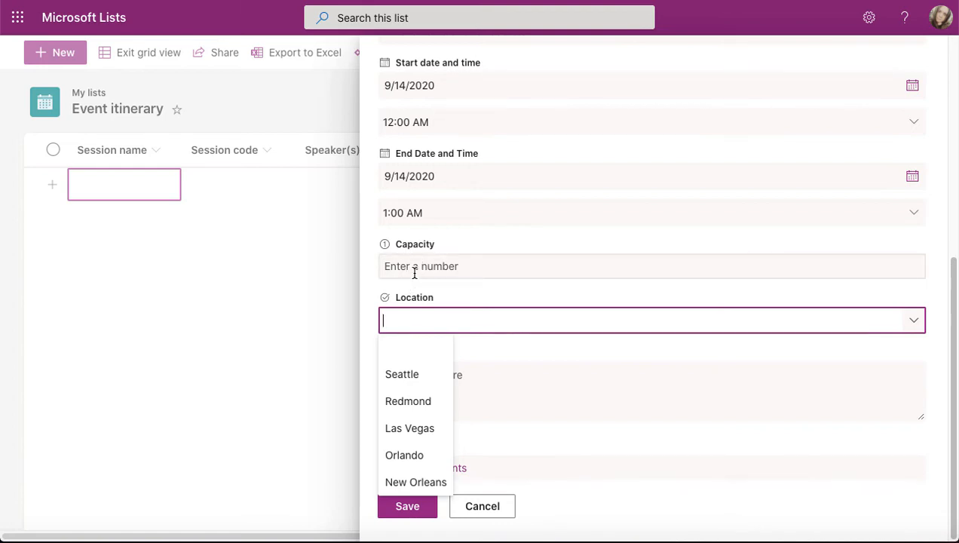
pyautogui.click(939, 310)
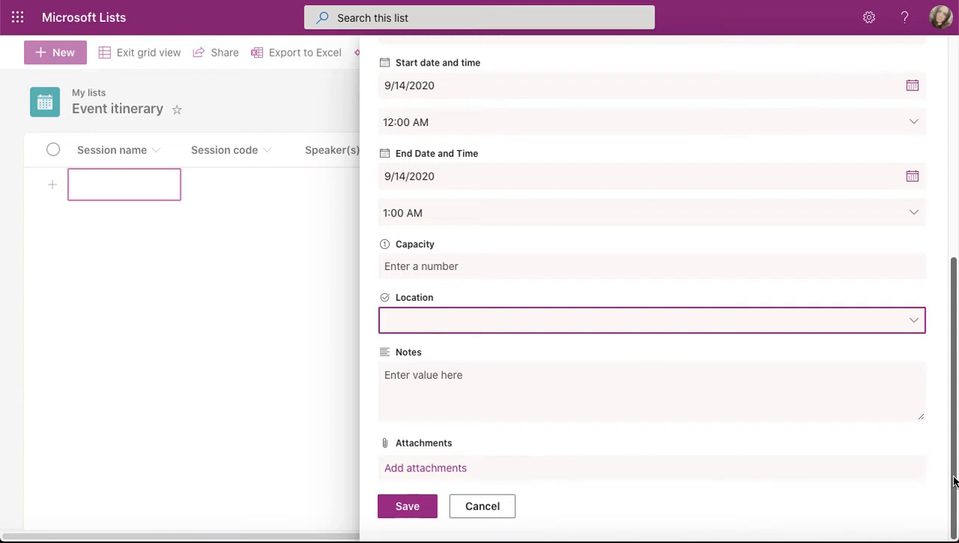
# Check the form editing options of the new item, and save the Opening Session item to the list
pyautogui.moveTo(954, 482); pyautogui.dragTo(953, 261)
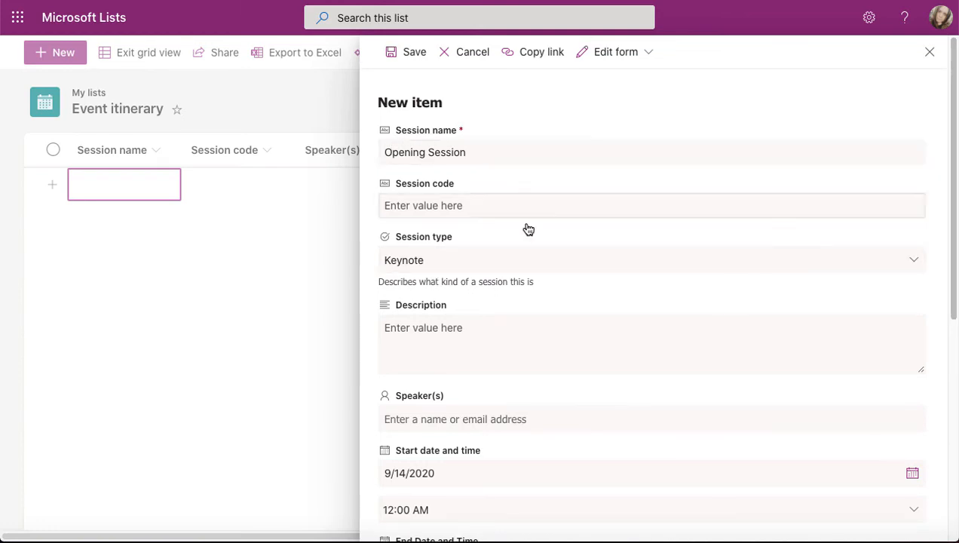
pyautogui.click(654, 60)
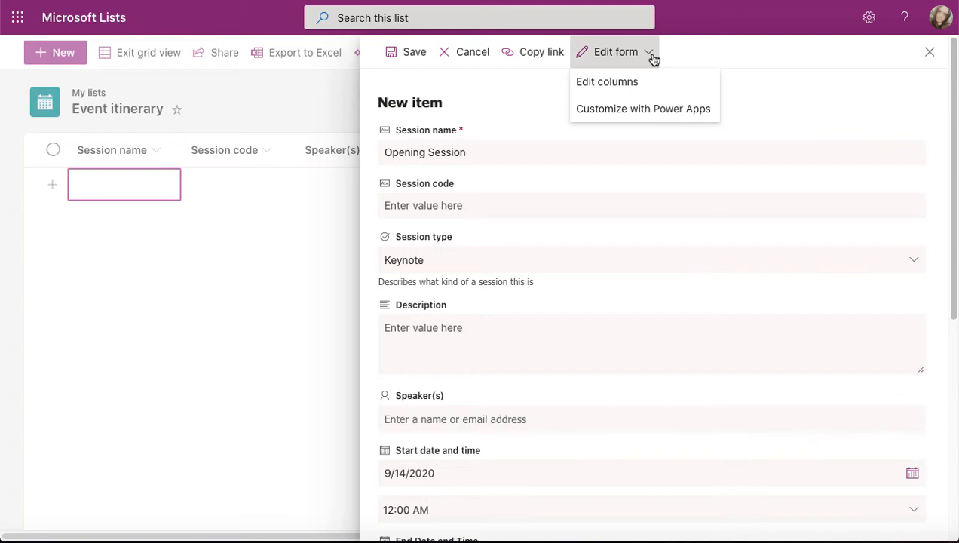
pyautogui.click(409, 51)
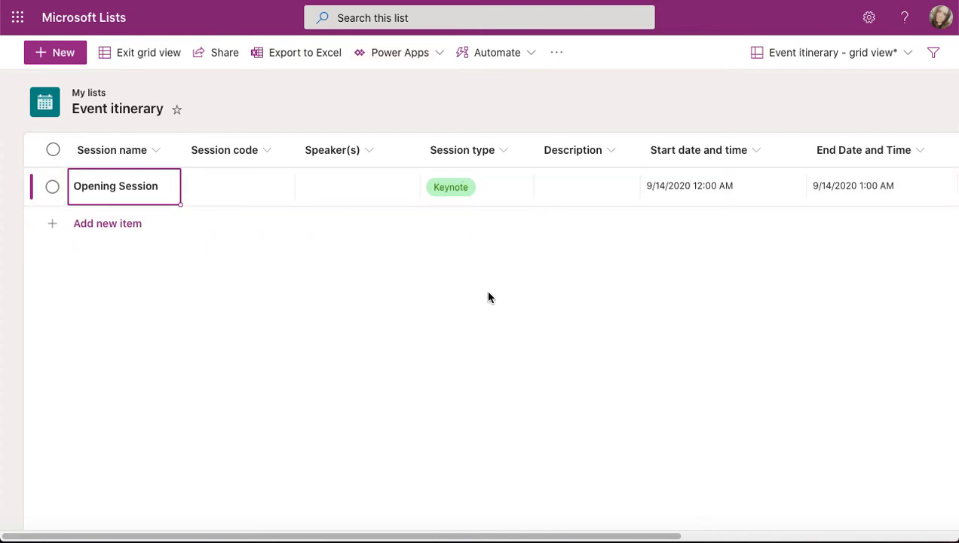
# Review the column types available for adding another column after Notes
pyautogui.moveTo(492, 538); pyautogui.dragTo(766, 539)
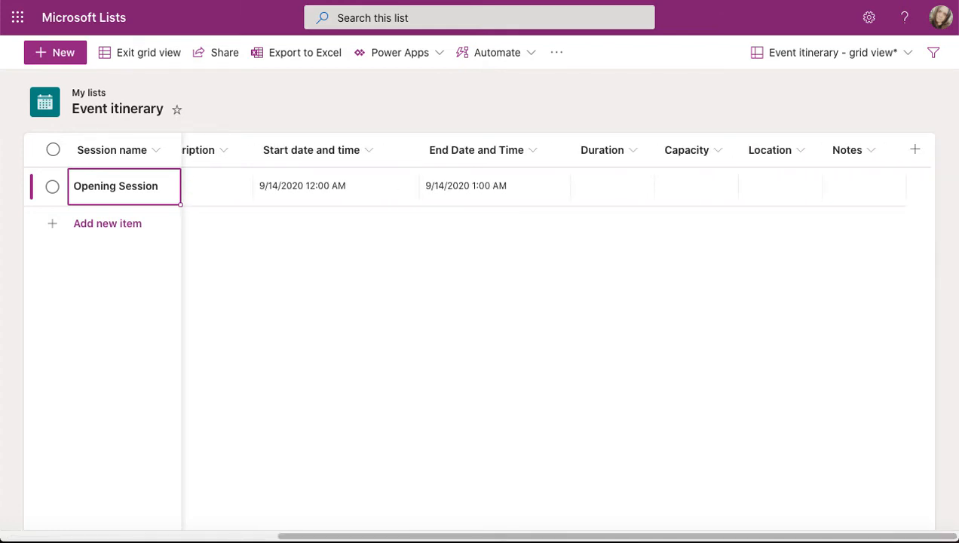
pyautogui.click(916, 152)
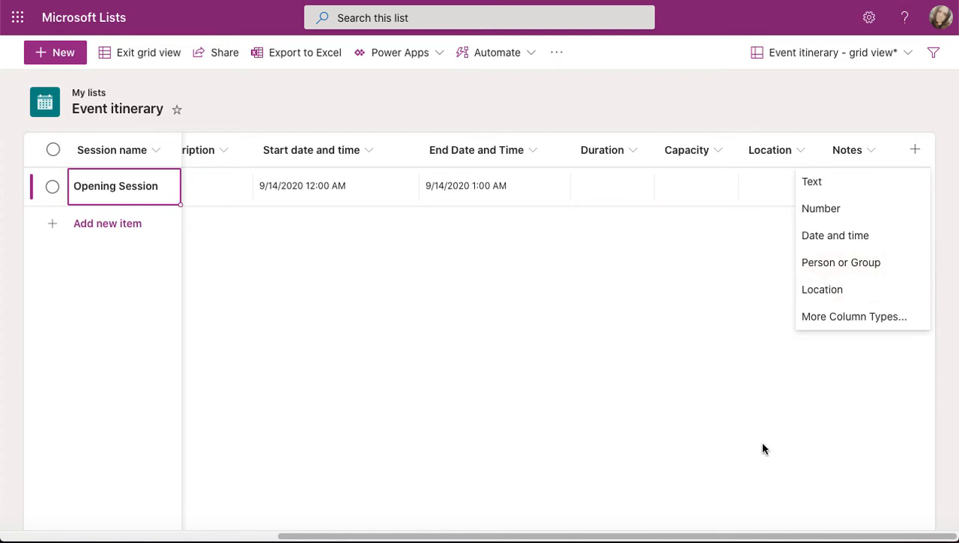
pyautogui.moveTo(707, 537); pyautogui.dragTo(386, 539)
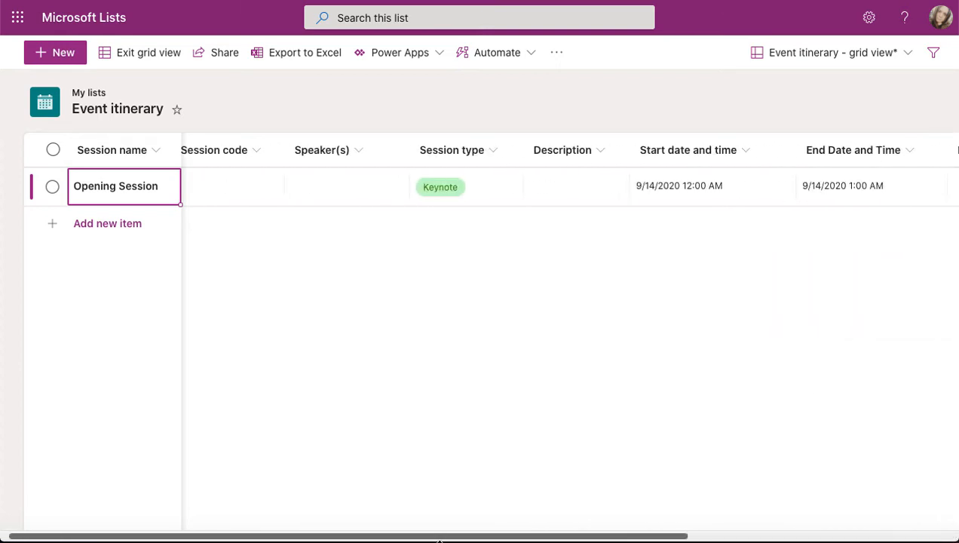
# Add a second item to the list grid with the session name Session One
pyautogui.click(114, 234)
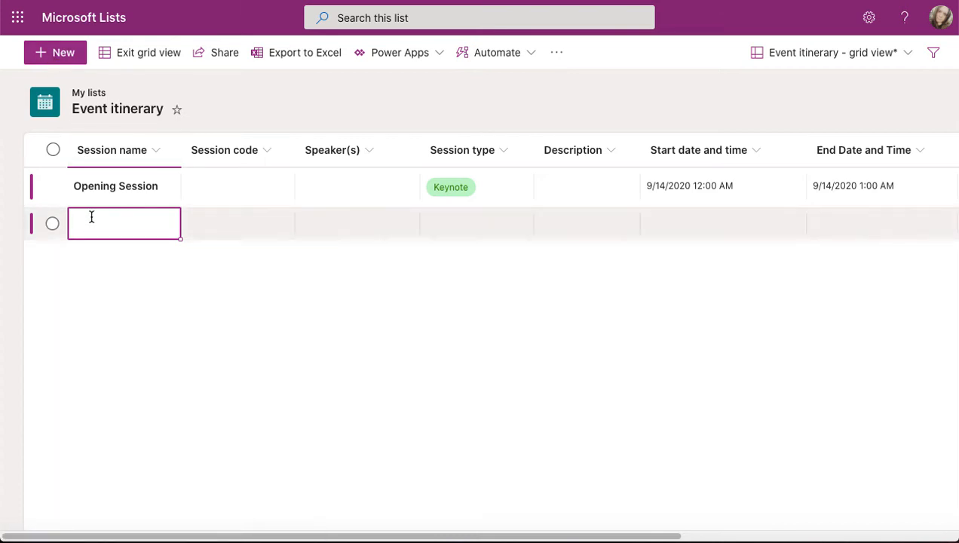
pyautogui.write('Se')
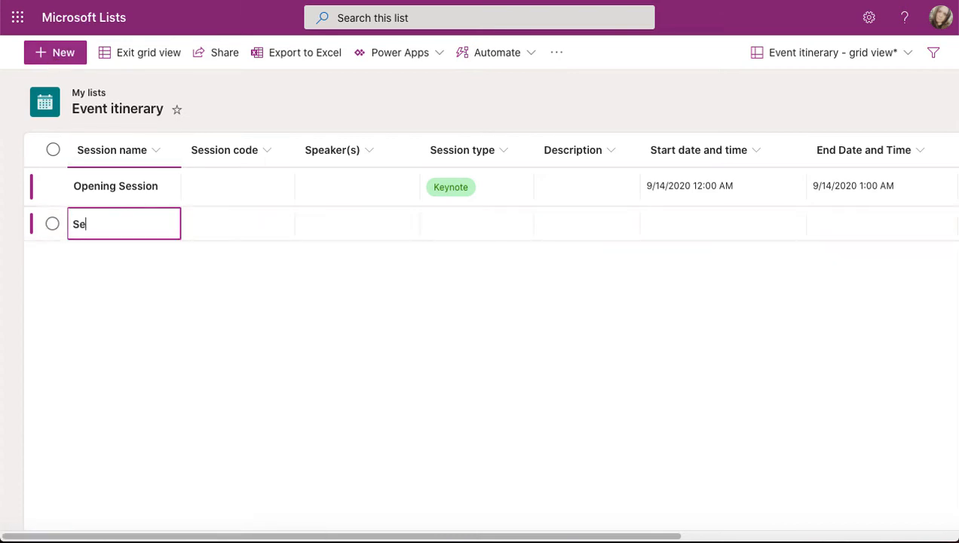
pyautogui.write('ssion One')
pyautogui.press('BackSpace')
pyautogui.write('e')
pyautogui.press('Tab')
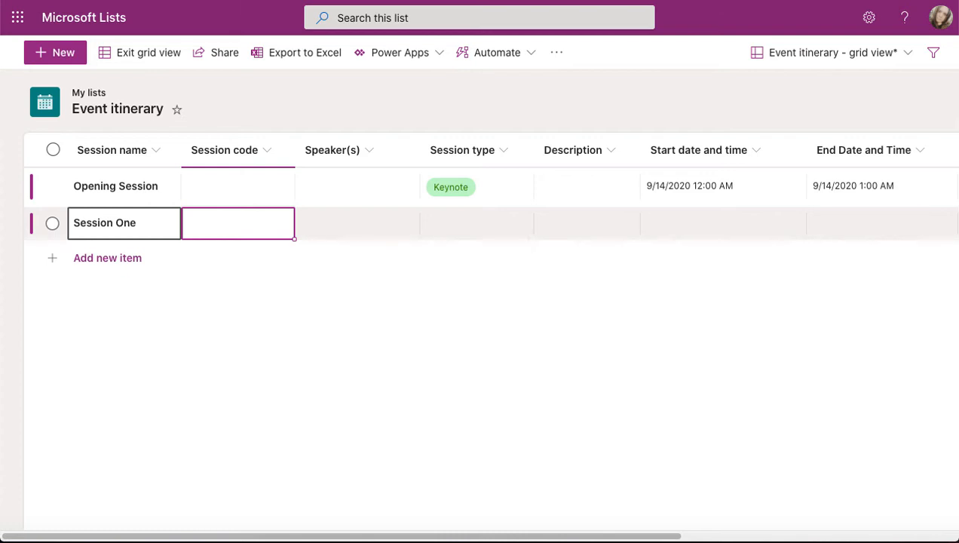
# Set the session type of Session One to Workshop, leaving its session code and speakers empty
pyautogui.press('Tab')
pyautogui.press('Tab')
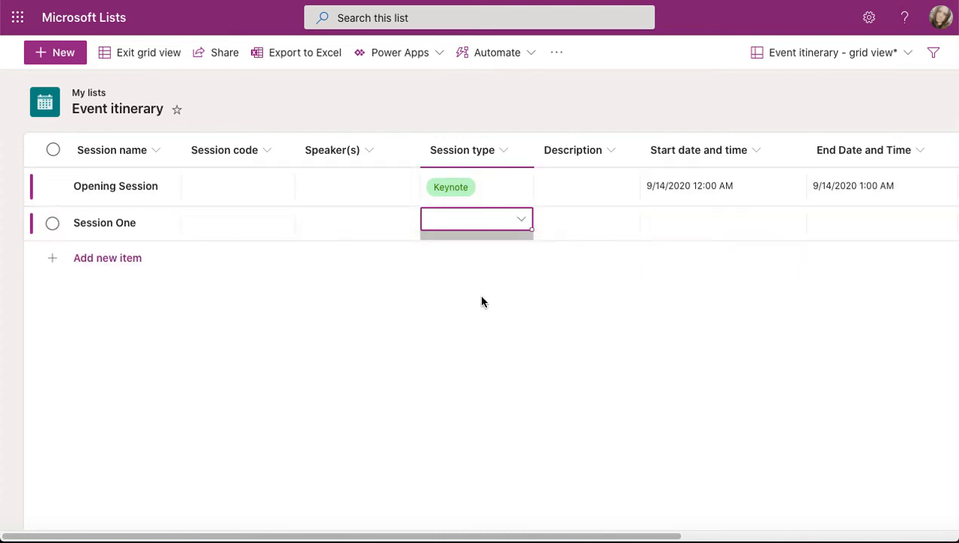
pyautogui.click(522, 220)
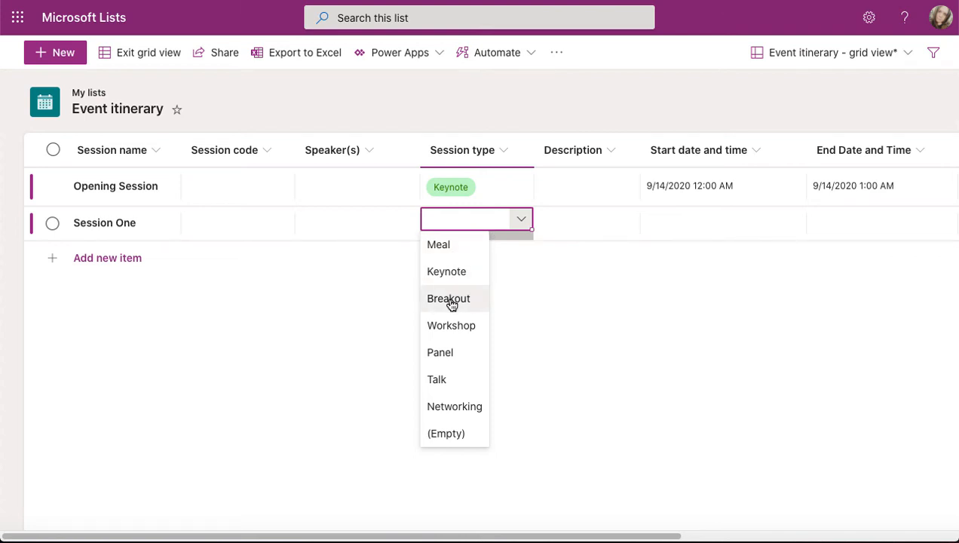
pyautogui.click(443, 325)
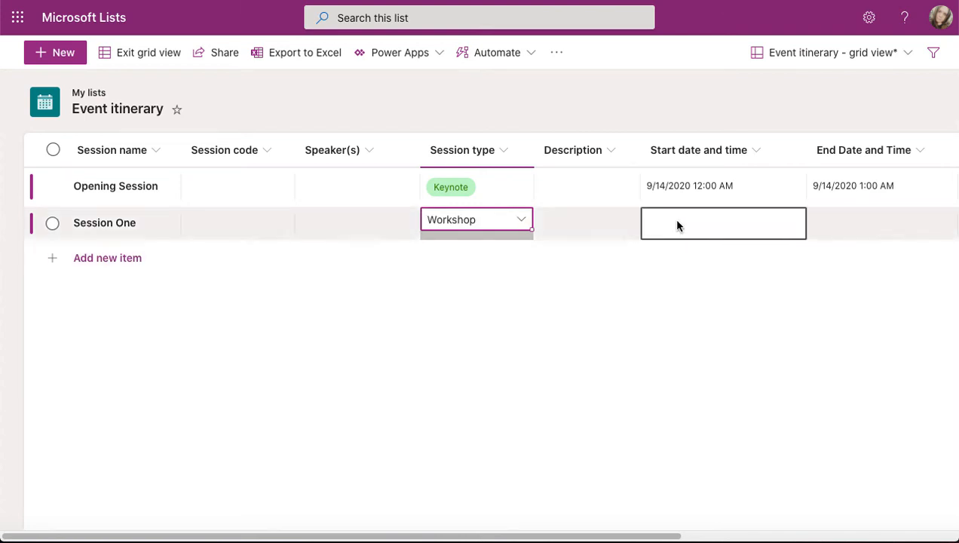
# Set the start date and time of Session One to 9/14/2020 at 2:00 PM
pyautogui.press('Tab')
pyautogui.press('Tab')
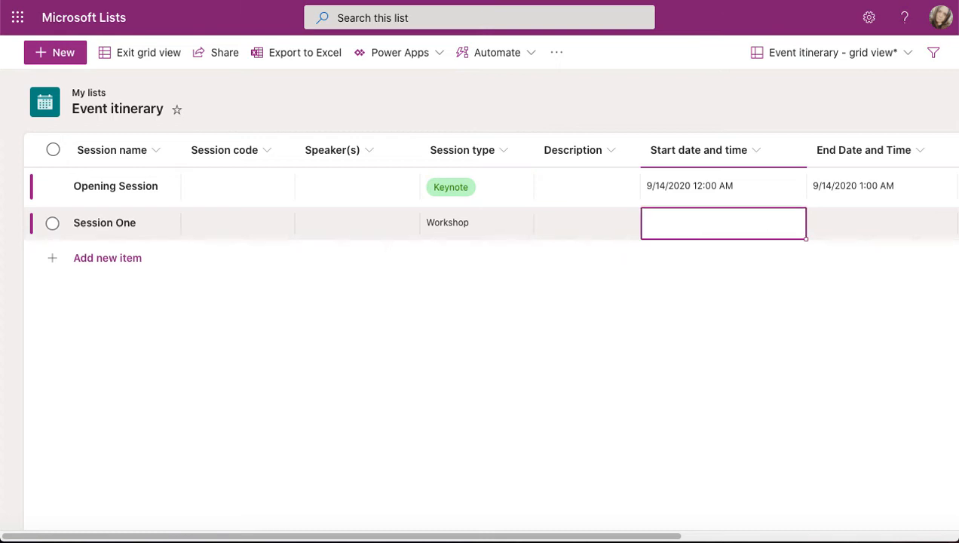
pyautogui.click(675, 223)
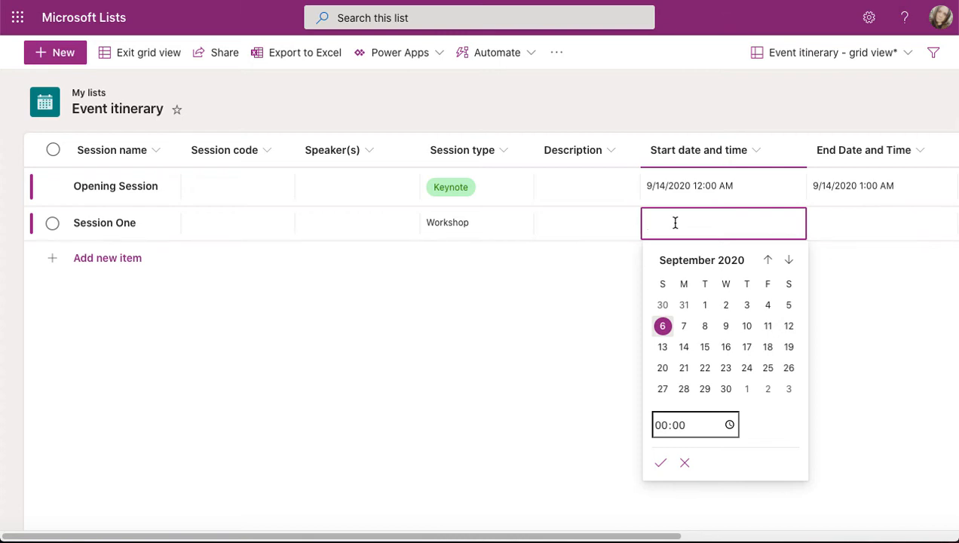
pyautogui.click(683, 350)
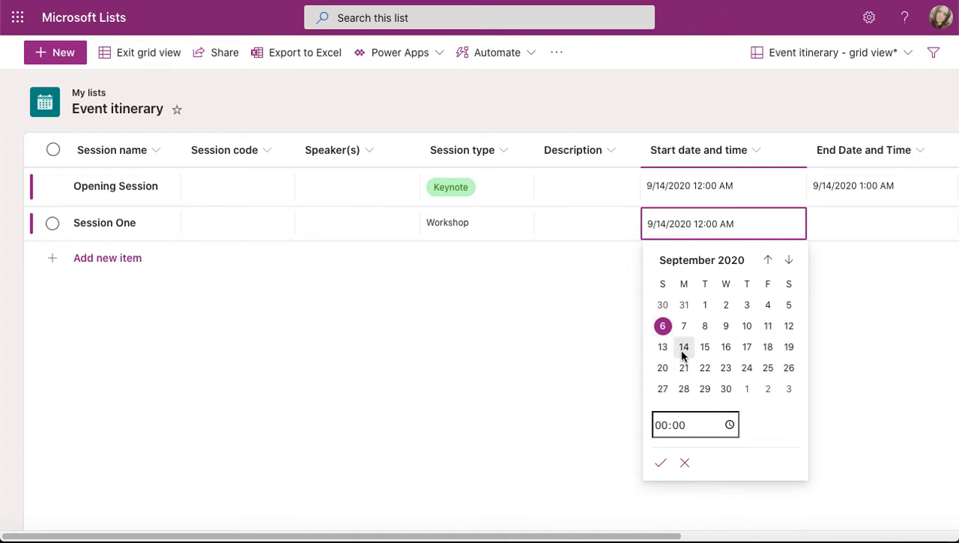
pyautogui.click(701, 424)
pyautogui.write('06')
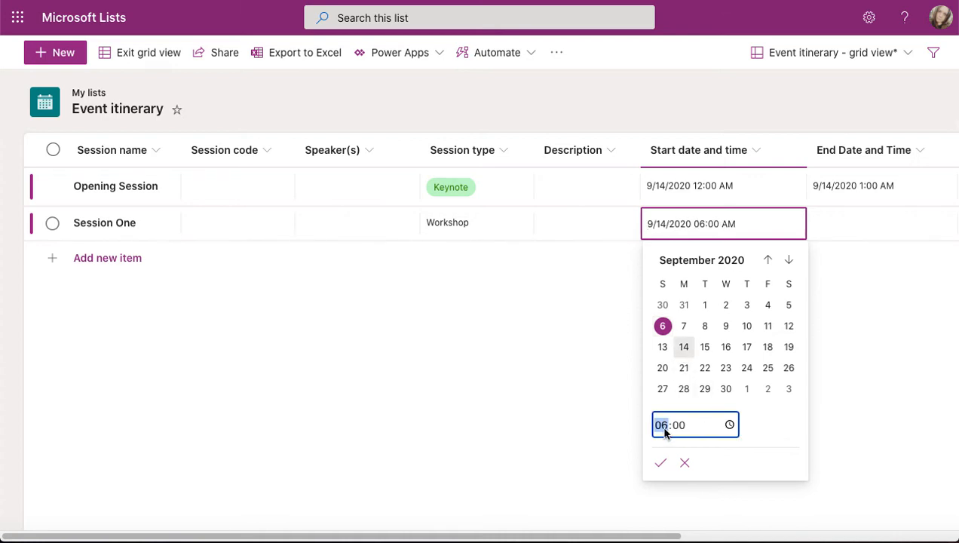
pyautogui.write('14')
pyautogui.click(660, 463)
# Set the end date and time of Session One to 9/14/2020 at 3:00 PM
pyautogui.click(854, 222)
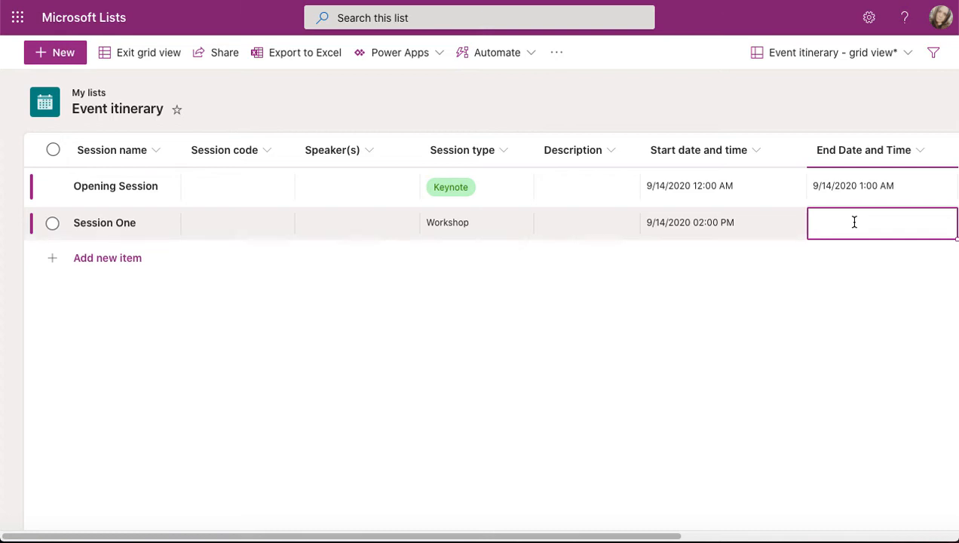
pyautogui.click(929, 231)
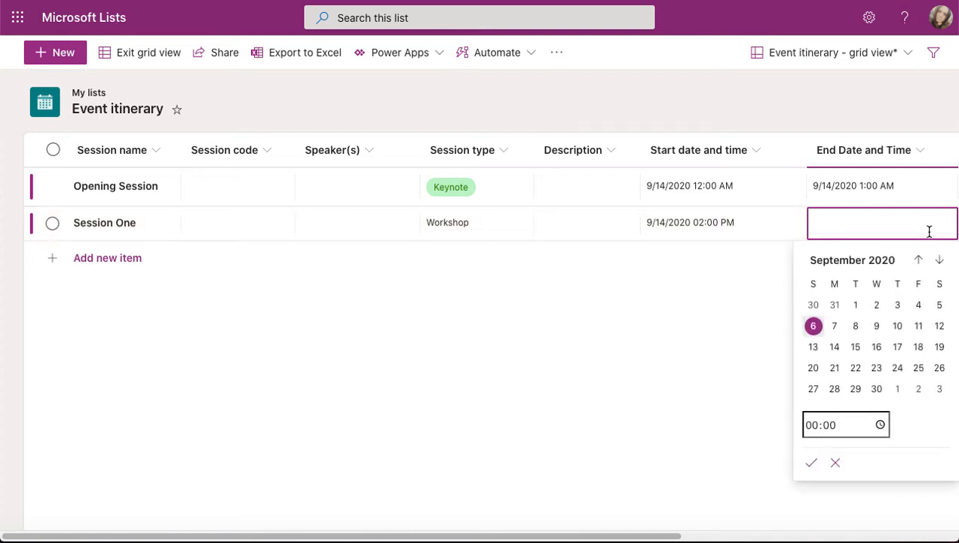
pyautogui.click(835, 346)
pyautogui.click(839, 430)
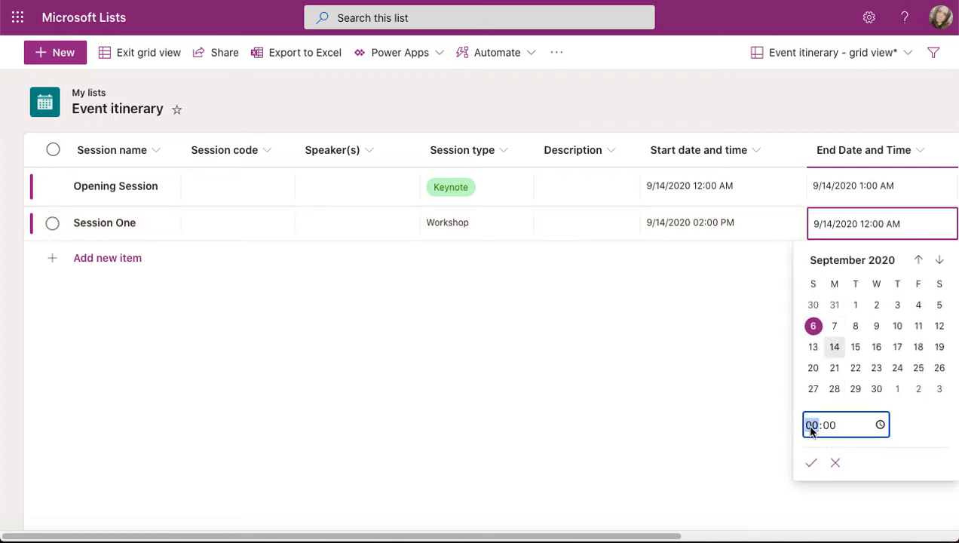
pyautogui.write('15')
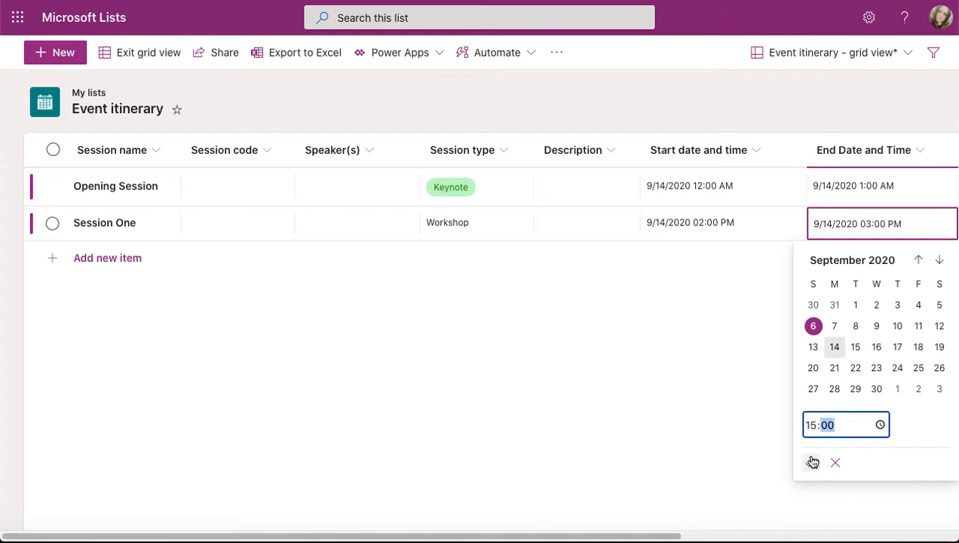
pyautogui.click(811, 463)
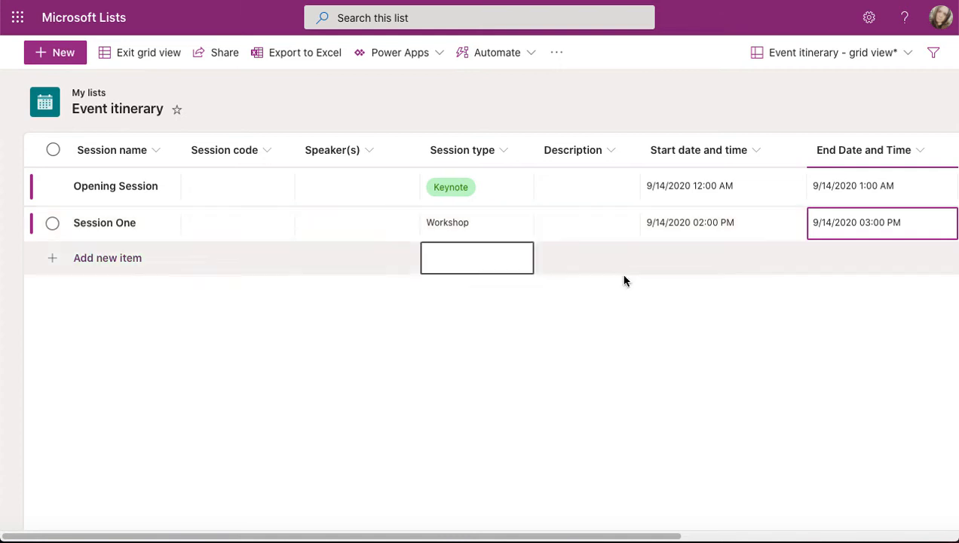
pyautogui.moveTo(669, 537); pyautogui.dragTo(952, 537)
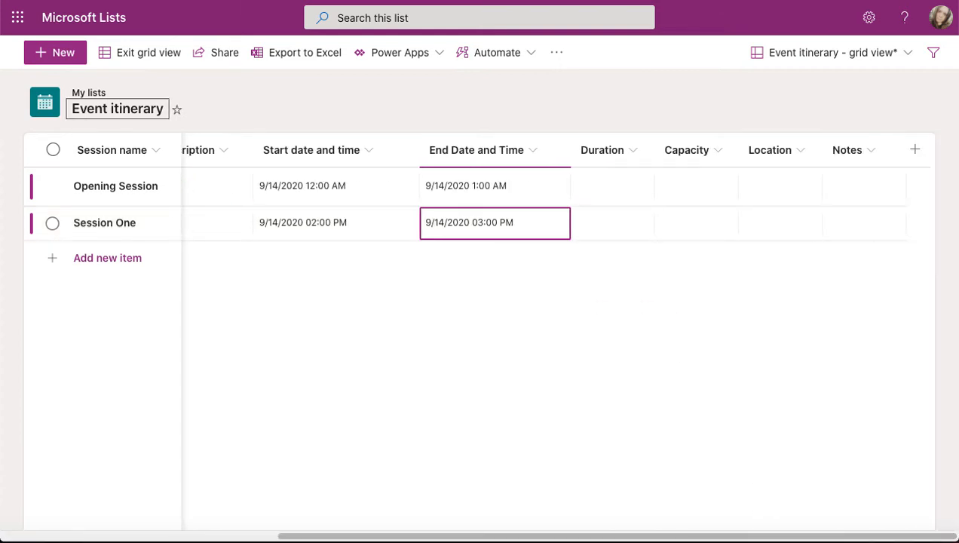
pyautogui.press('Tab')
pyautogui.press('Tab')
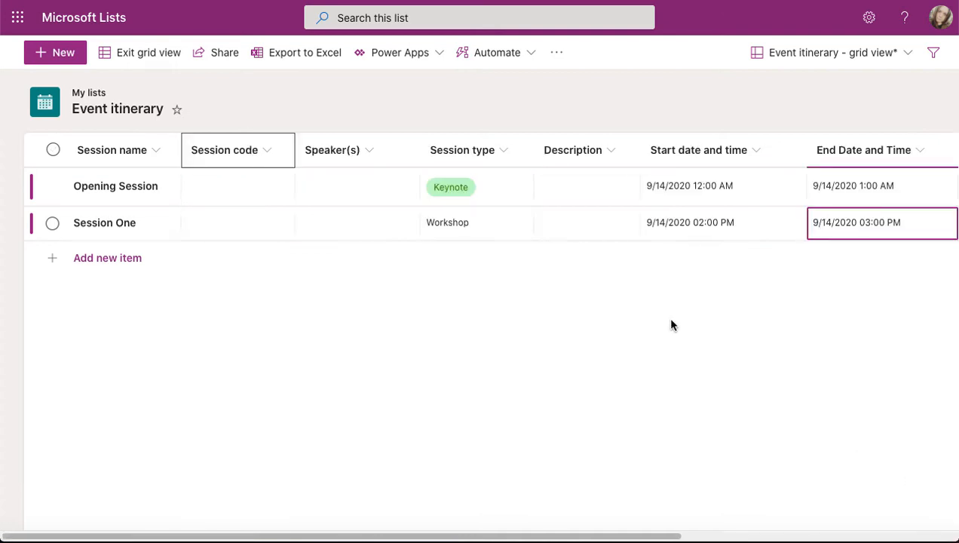
pyautogui.click(818, 224)
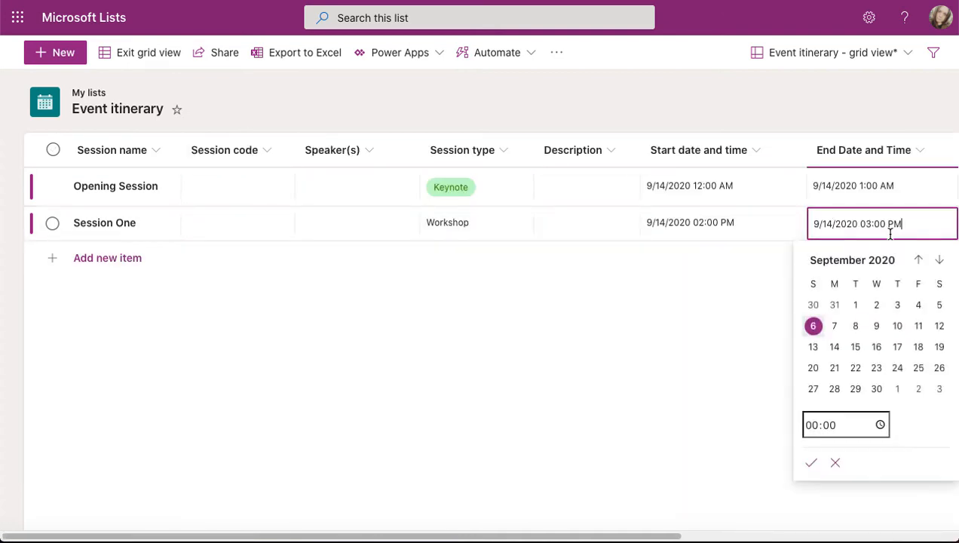
pyautogui.moveTo(135, 537)
pyautogui.mouseDown()
pyautogui.moveTo(274, 536)
pyautogui.moveTo(140, 530)
pyautogui.mouseUp()
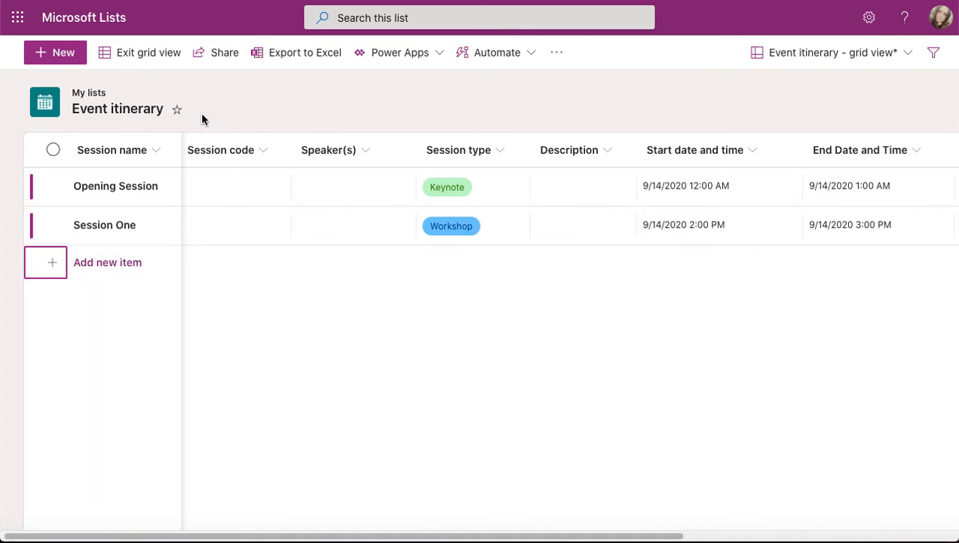
# Check the access-granting options for sharing the Event itinerary list, without giving anyone access
pyautogui.click(178, 112)
pyautogui.click(220, 59)
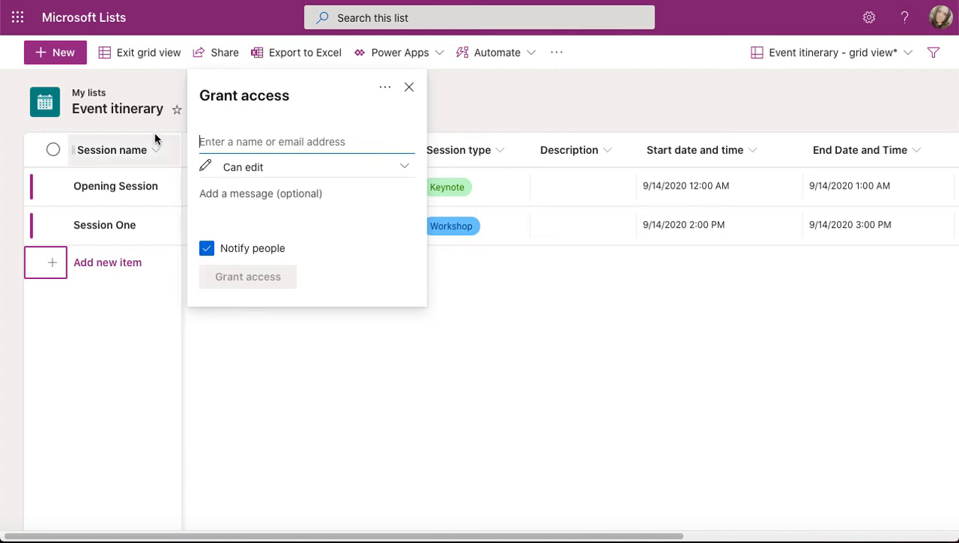
pyautogui.click(409, 90)
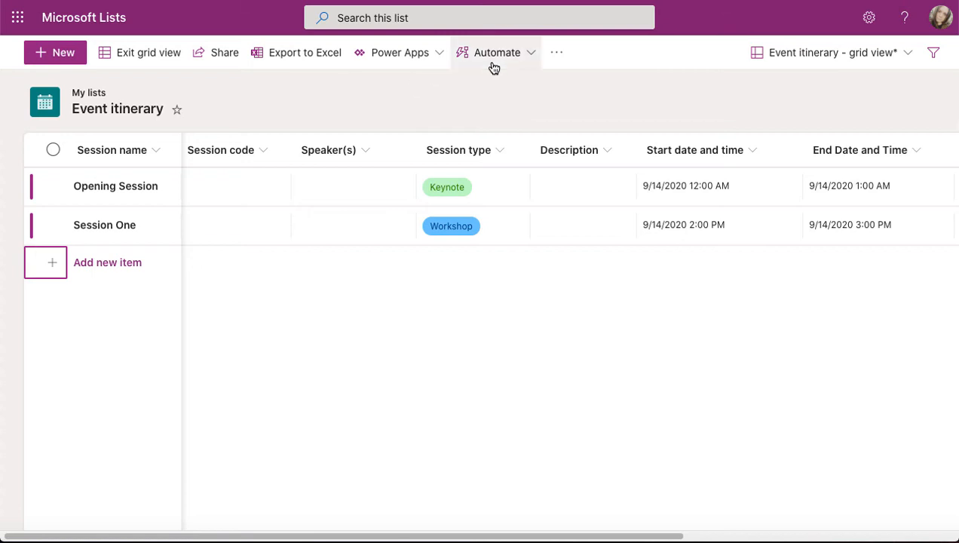
# Review the Power Automate, alert and Power Apps options offered for the Event itinerary list
pyautogui.click(530, 60)
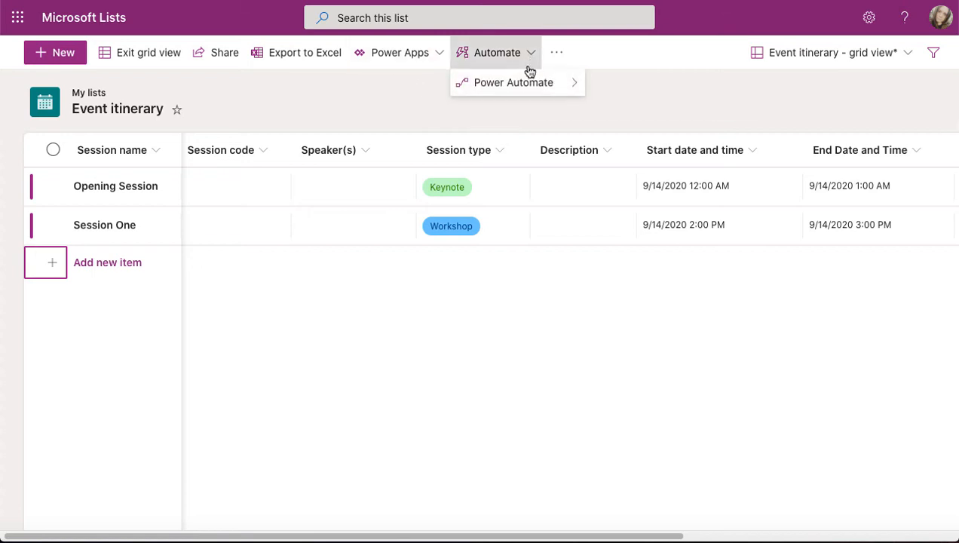
pyautogui.moveTo(530, 90)
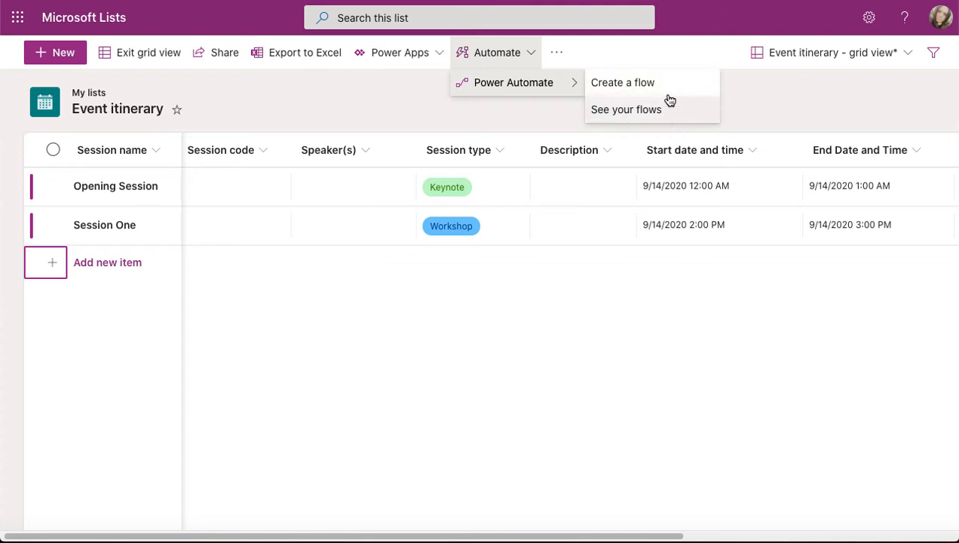
pyautogui.click(556, 54)
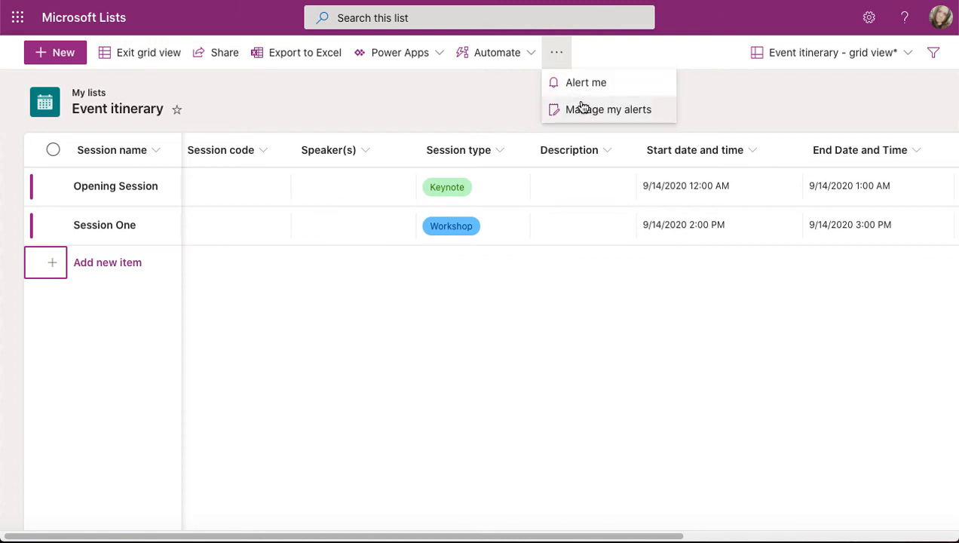
pyautogui.click(433, 54)
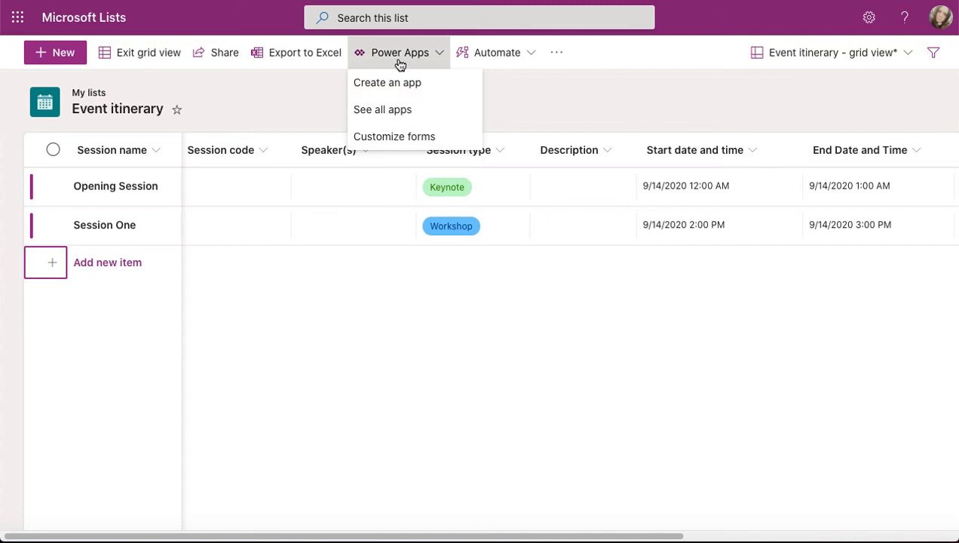
pyautogui.click(400, 65)
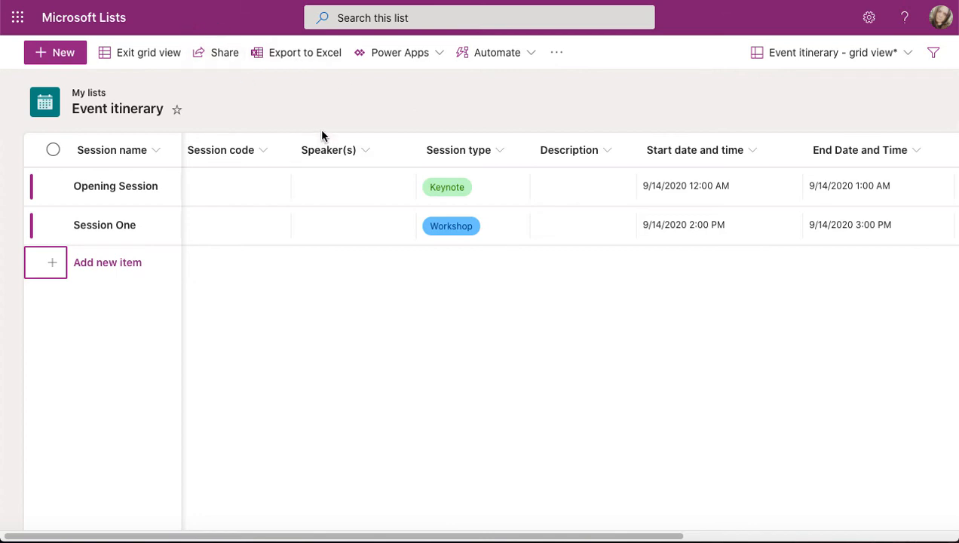
# Return to the Microsoft Lists home page and open the choices for creating a new list
pyautogui.click(105, 23)
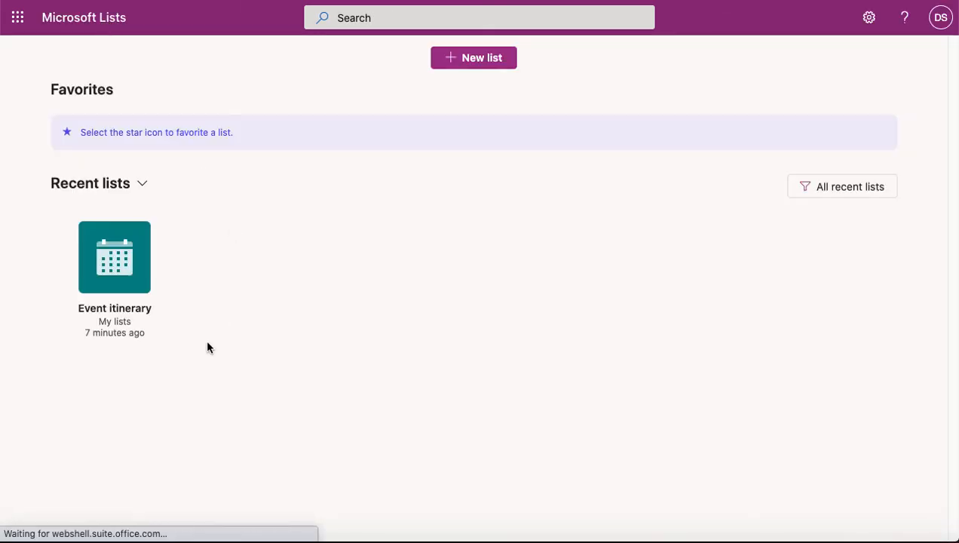
pyautogui.moveTo(165, 252)
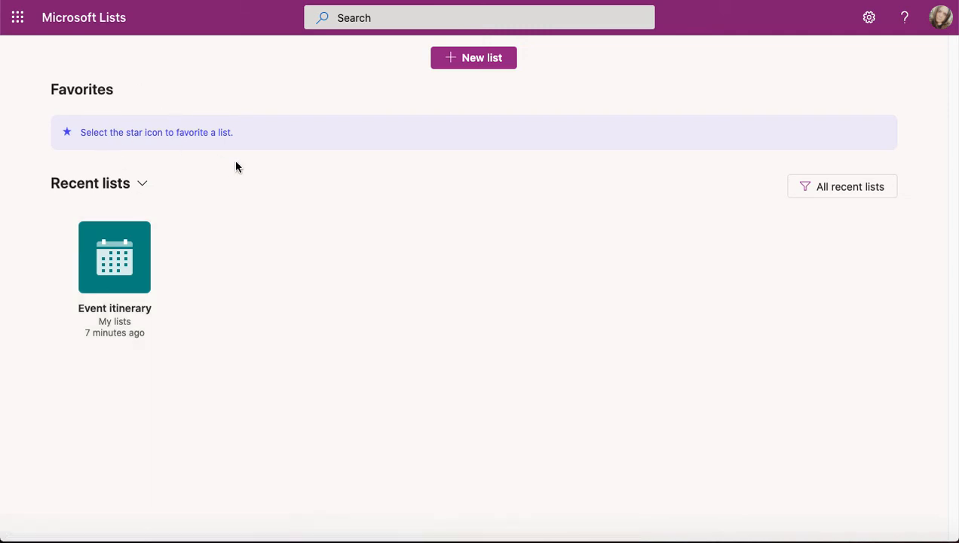
pyautogui.click(474, 64)
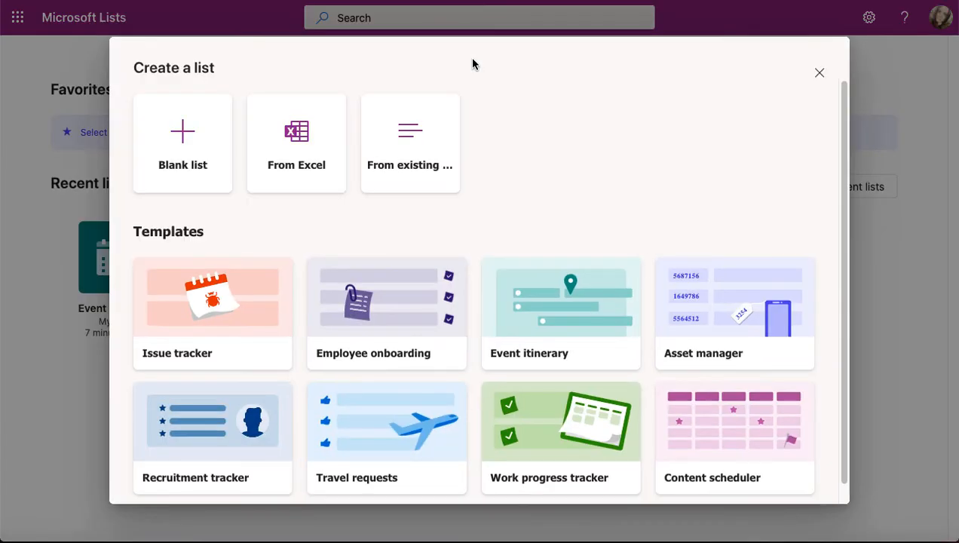
# Create a blank list named Weekly Planner in My lists, with the dark indigo color and the clipboard icon
pyautogui.click(179, 144)
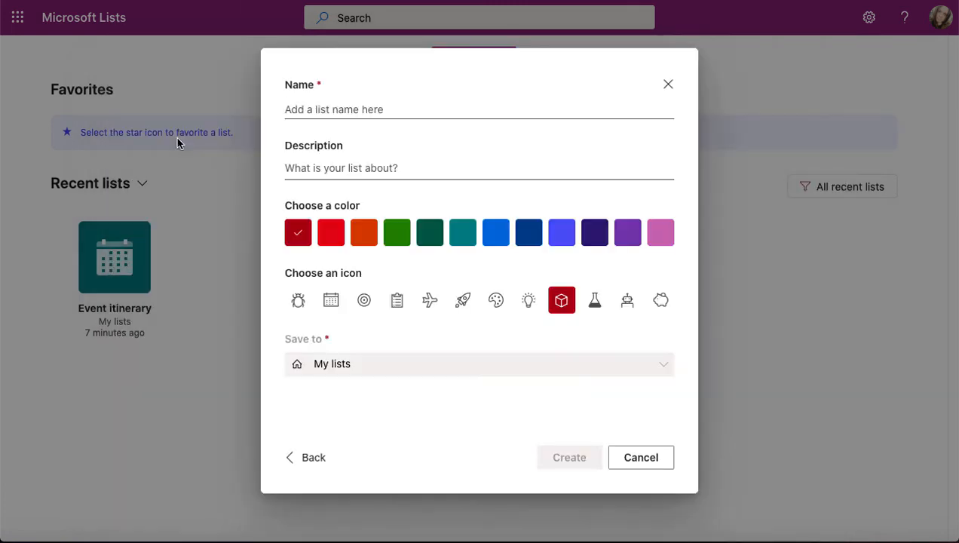
pyautogui.click(335, 104)
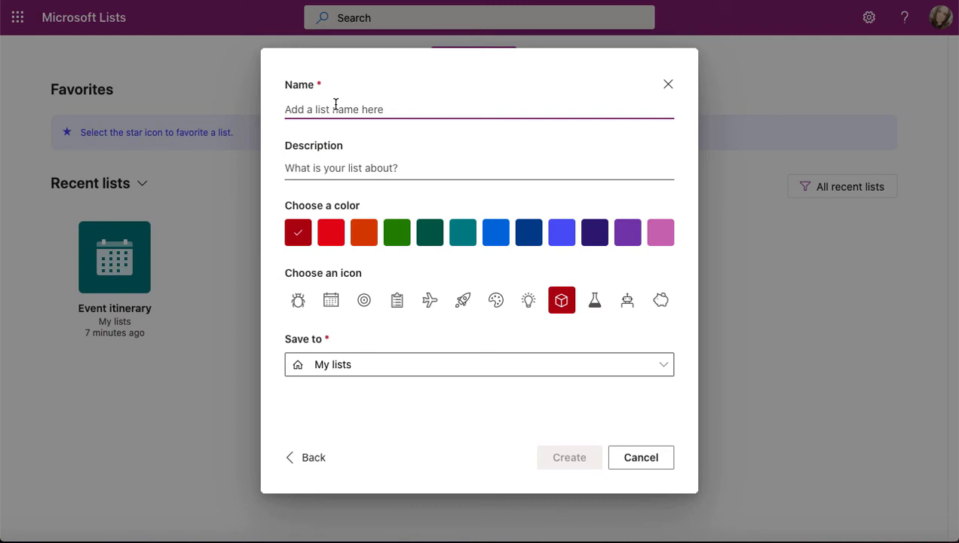
pyautogui.write('Weekly Planner')
pyautogui.click(322, 169)
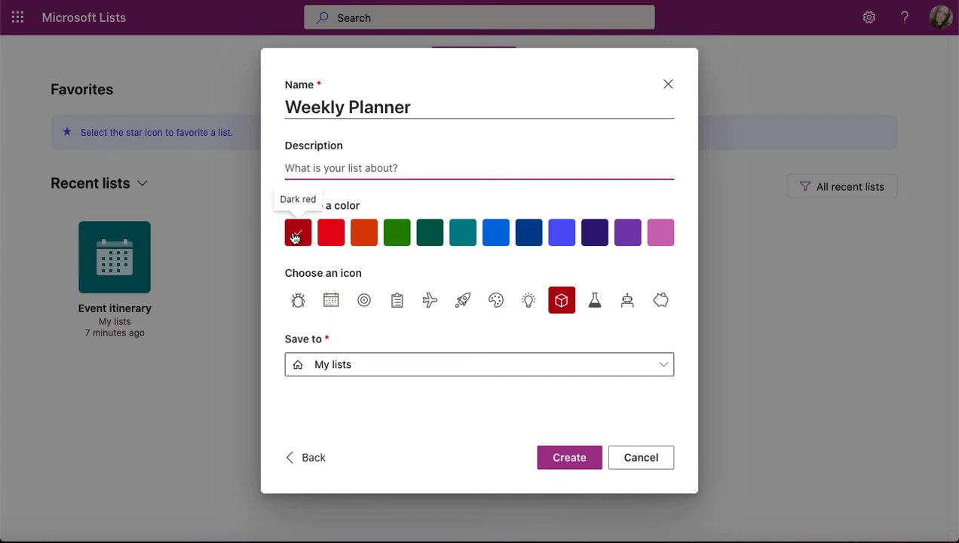
pyautogui.click(595, 236)
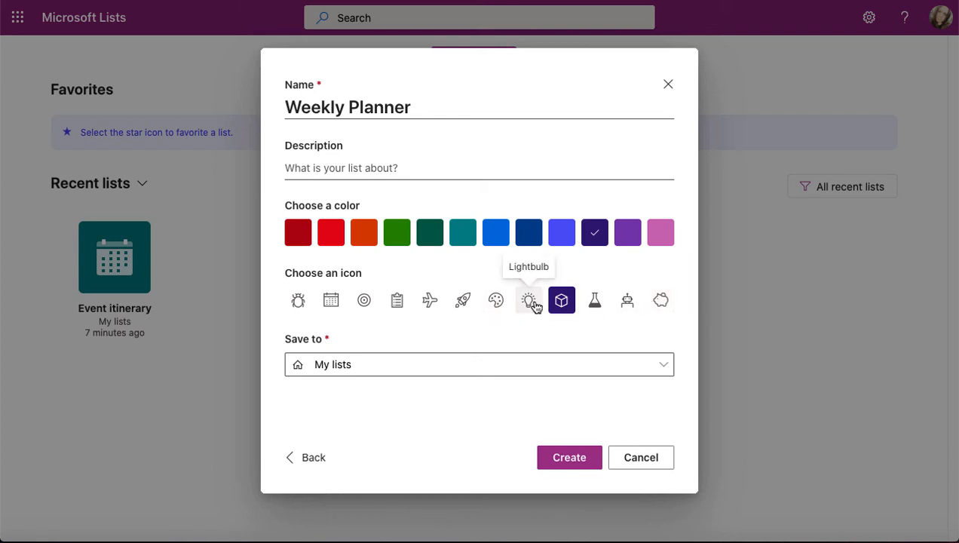
pyautogui.click(397, 302)
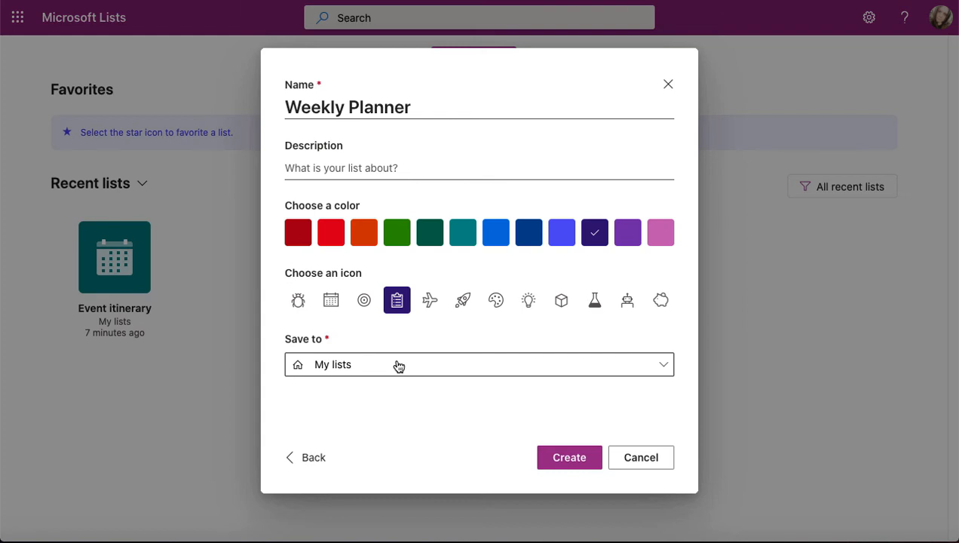
pyautogui.click(569, 457)
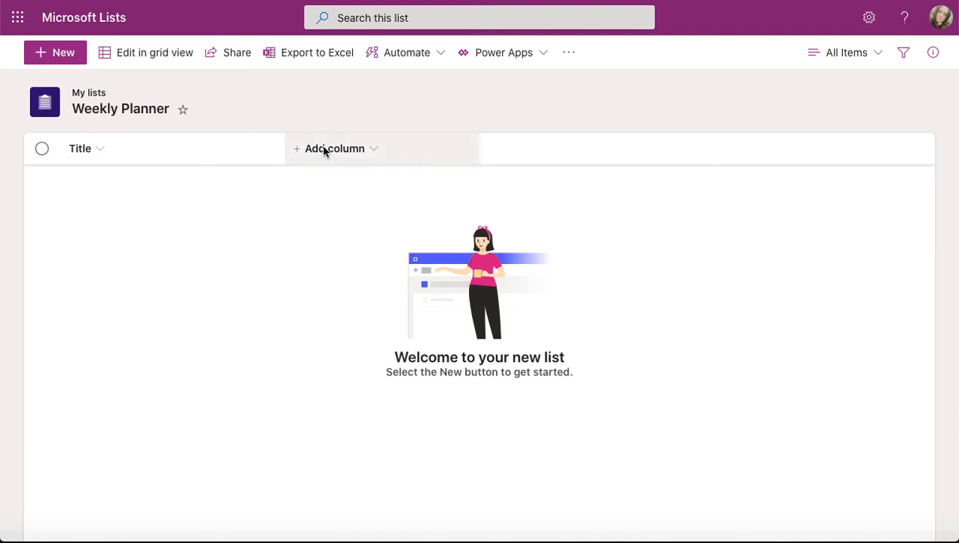
# Add a single line of text column named Details to the Weekly Planner list, checking its type choices and additional options before saving
pyautogui.click(374, 155)
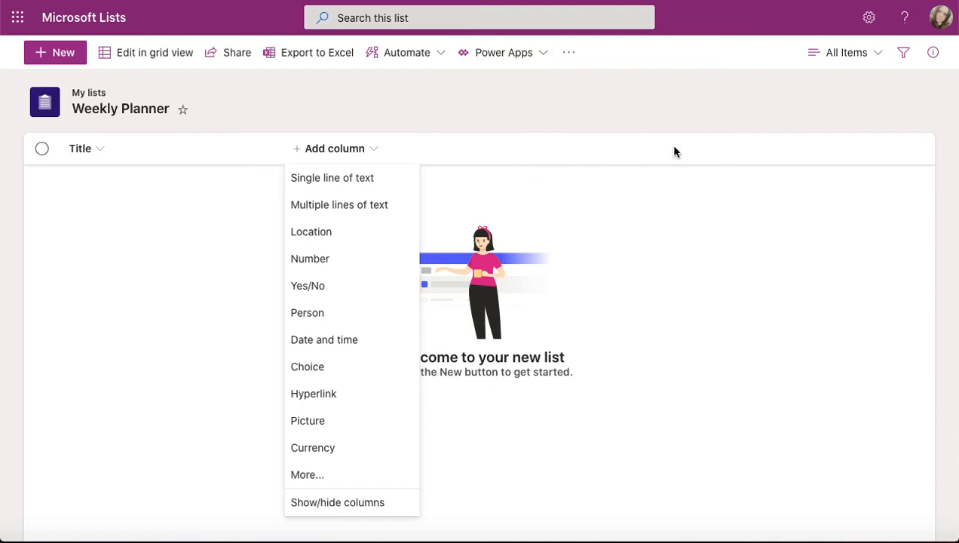
pyautogui.click(718, 0)
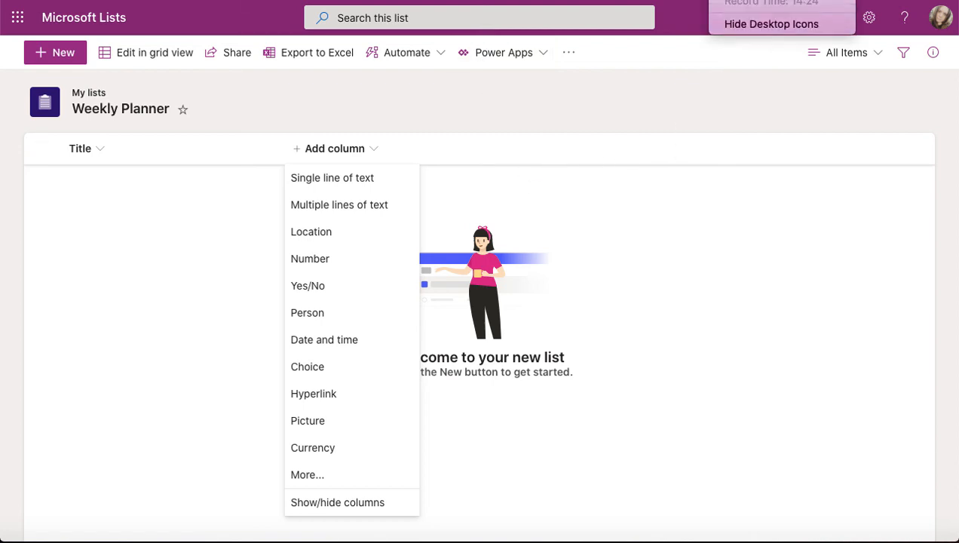
pyautogui.click(724, 0)
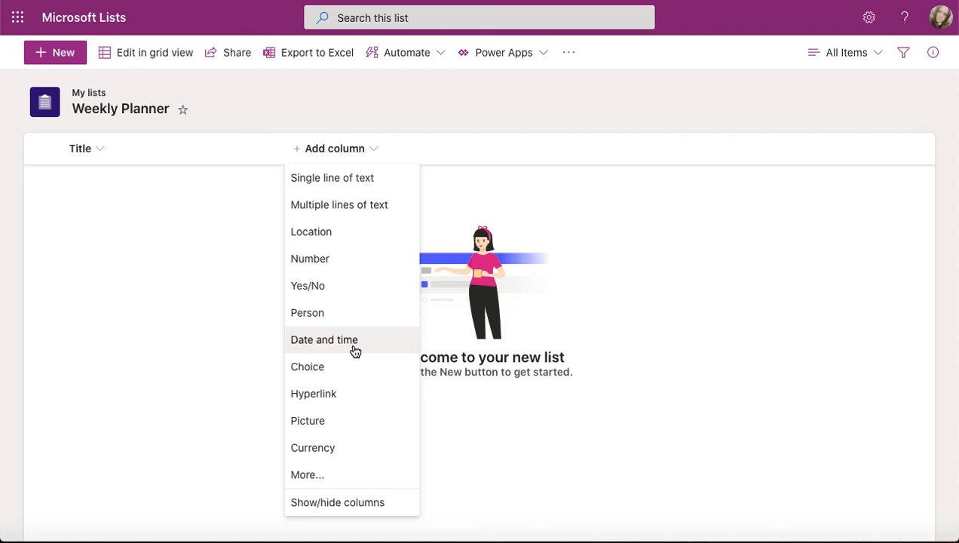
pyautogui.click(380, 184)
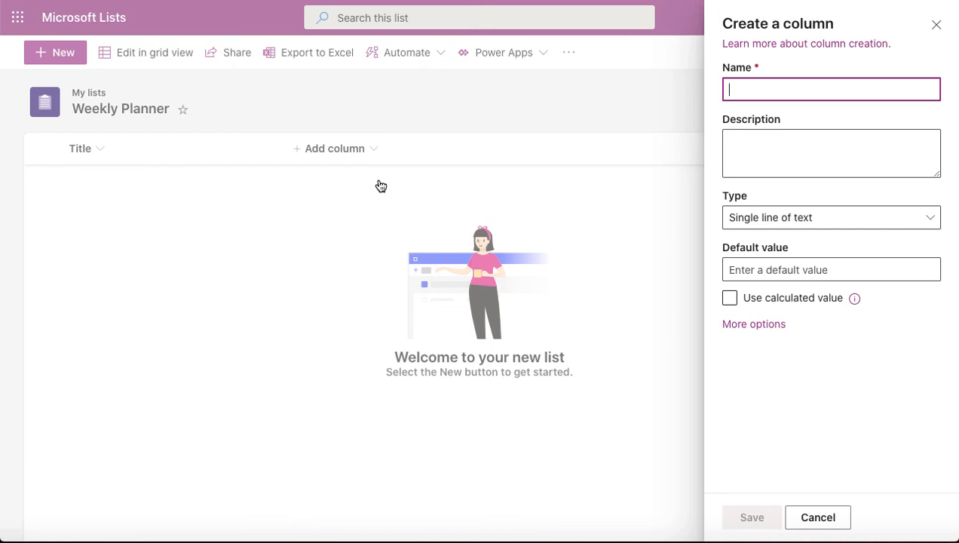
pyautogui.write('Det')
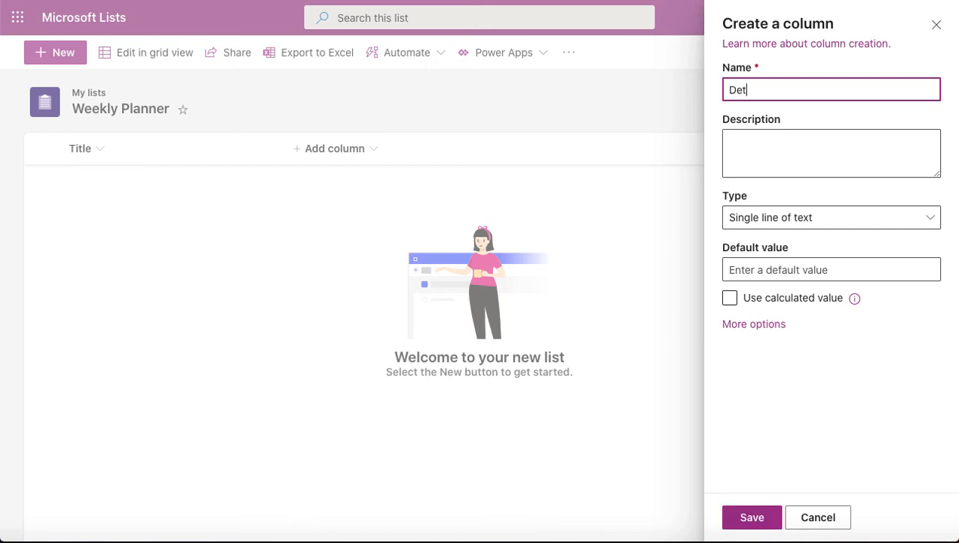
pyautogui.write('ails')
pyautogui.click(890, 225)
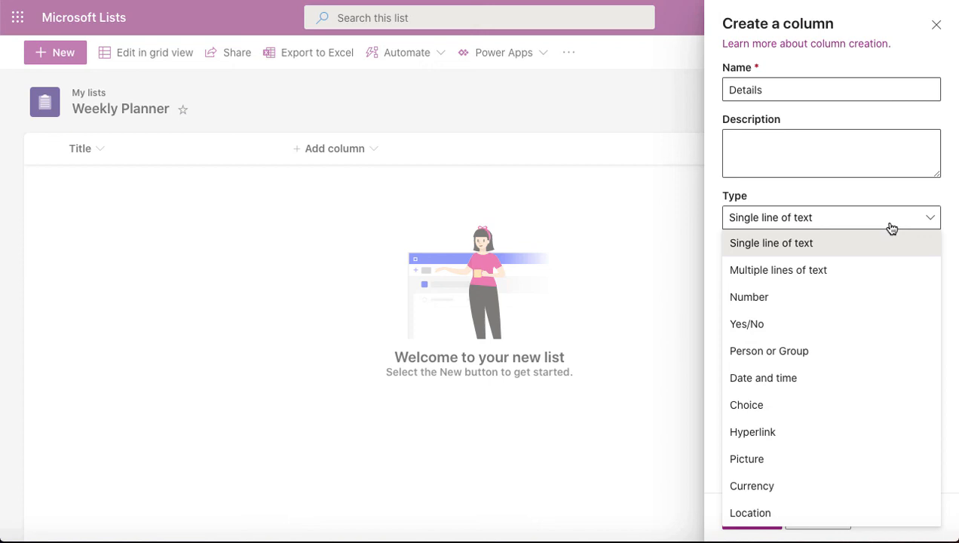
pyautogui.click(949, 238)
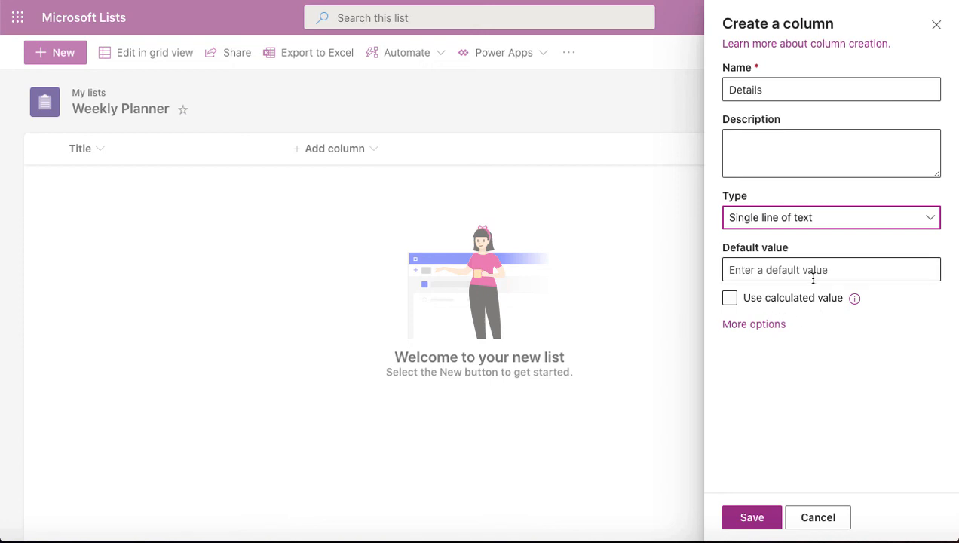
pyautogui.click(755, 326)
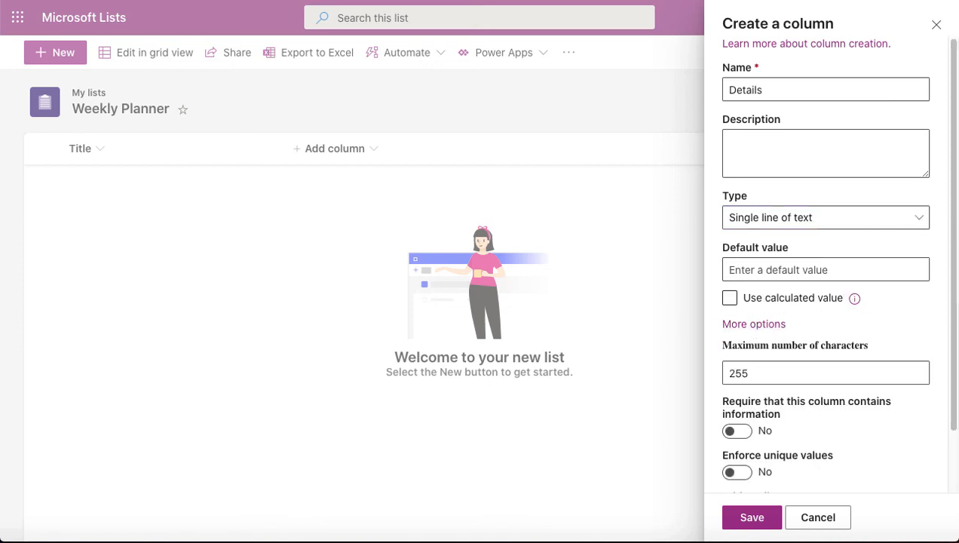
pyautogui.moveTo(952, 335); pyautogui.dragTo(958, 401)
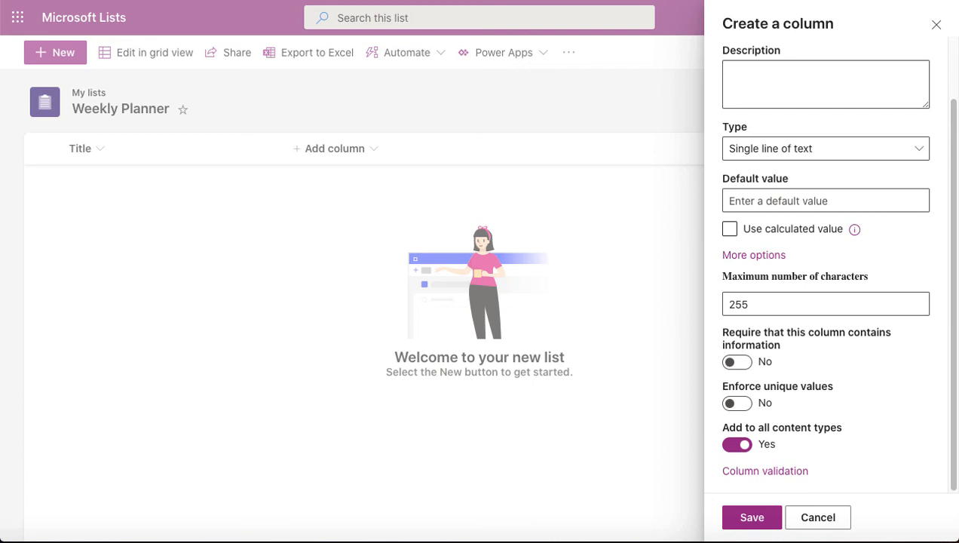
pyautogui.click(738, 518)
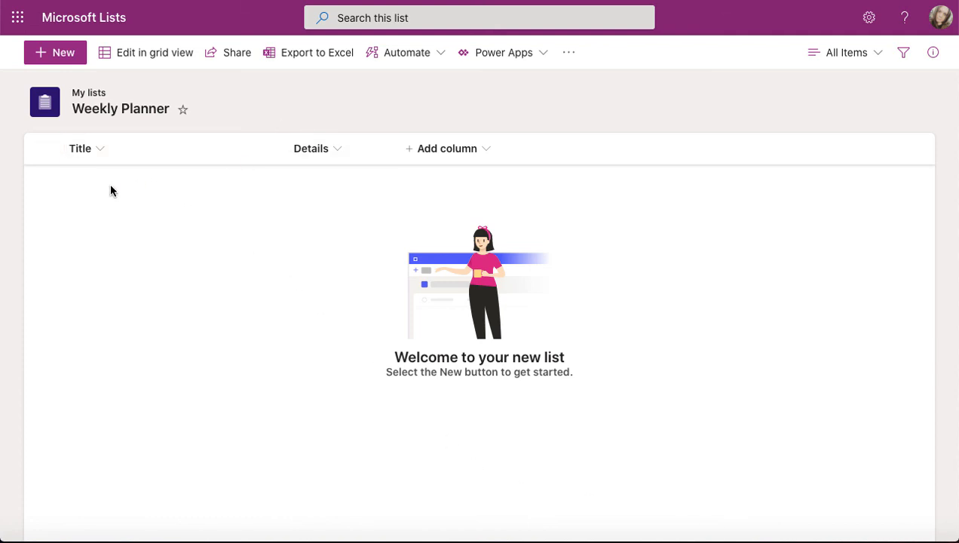
# Add an item titled "Check daily emails" with the details "Check outlook twice a day" to the Weekly Planner list
pyautogui.click(64, 60)
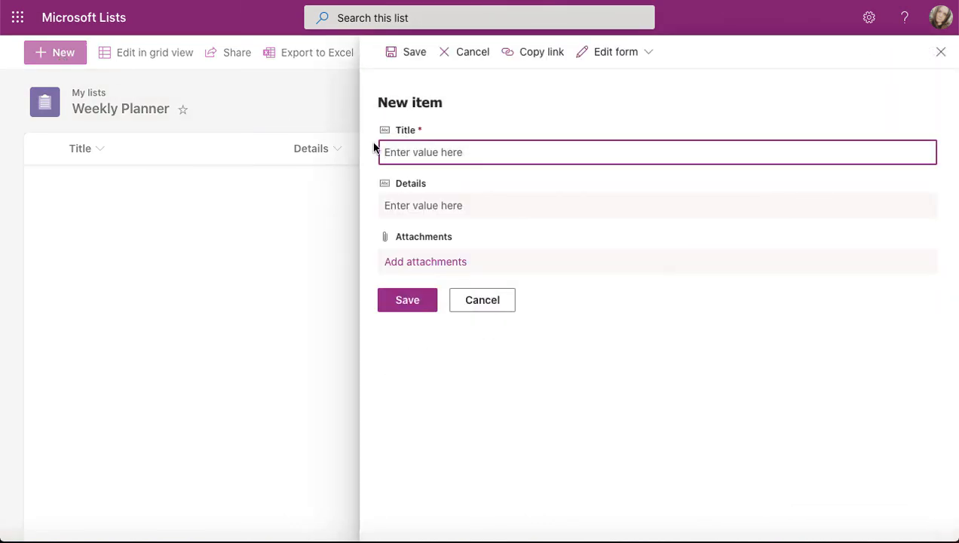
pyautogui.write('Check dail')
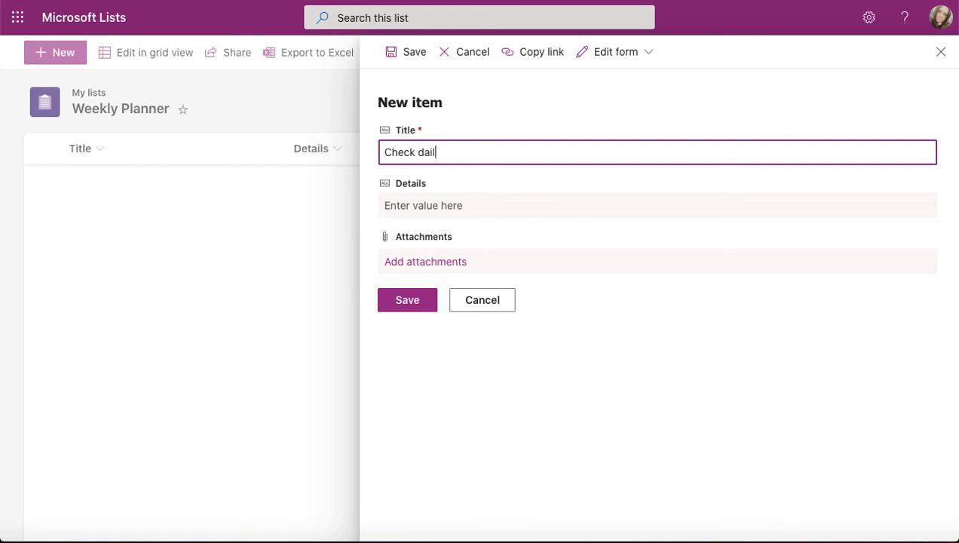
pyautogui.write('y emails')
pyautogui.press('super+a')
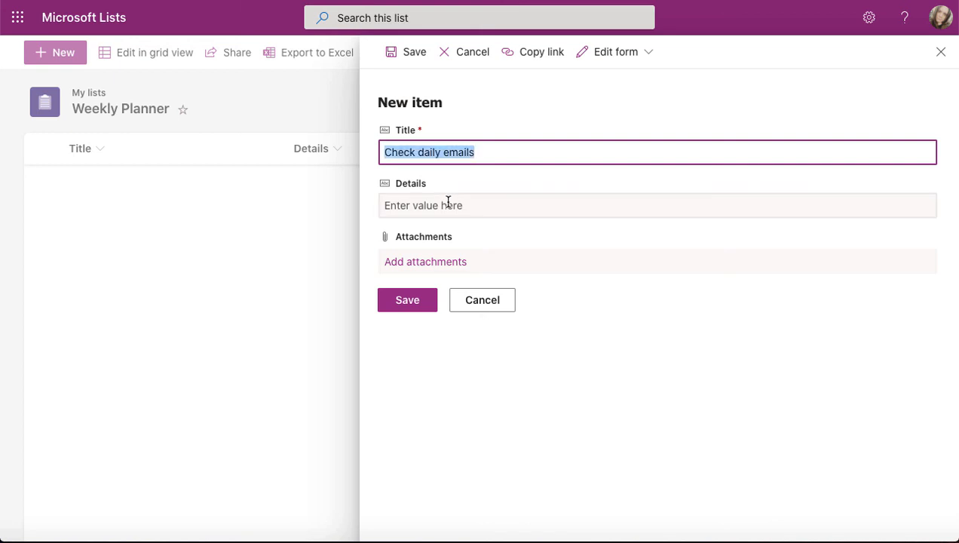
pyautogui.click(447, 207)
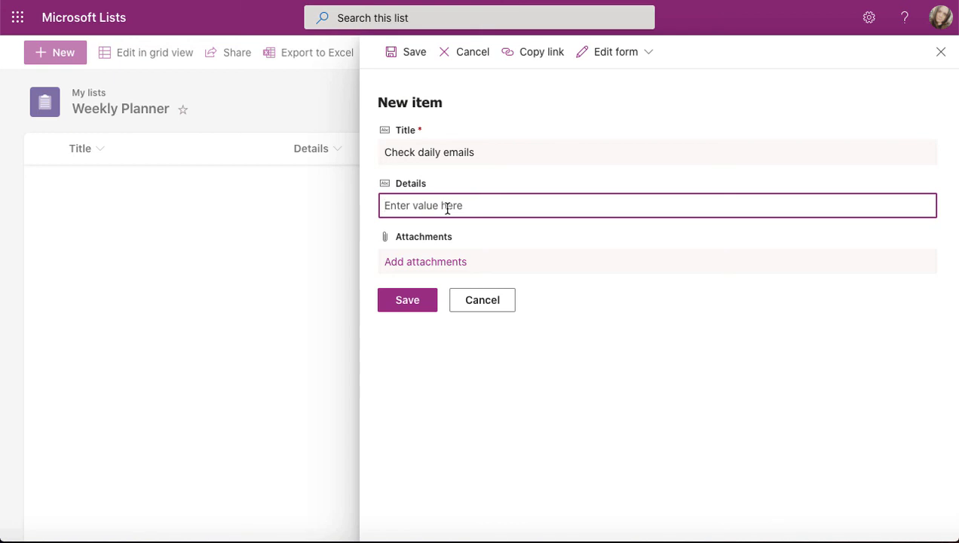
pyautogui.write('Check ')
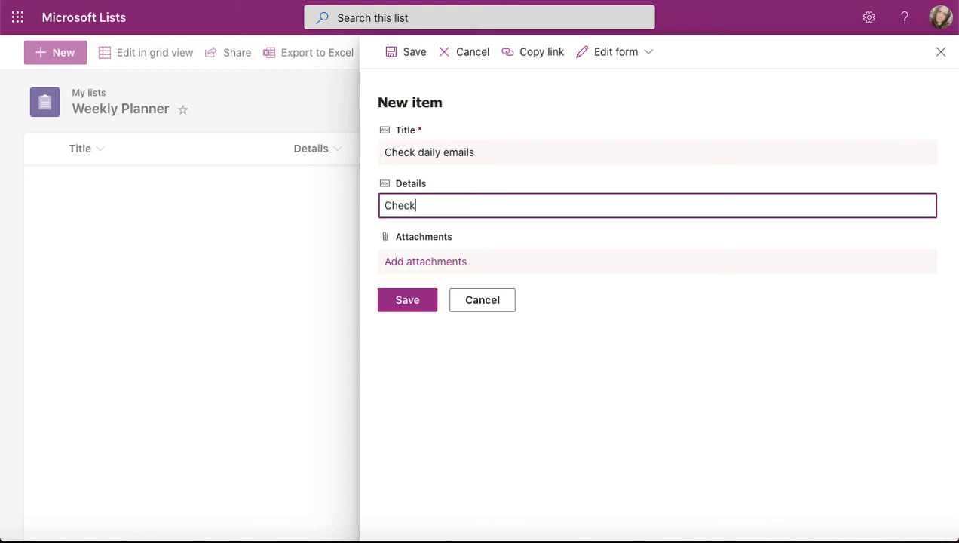
pyautogui.write('outlook twice a day')
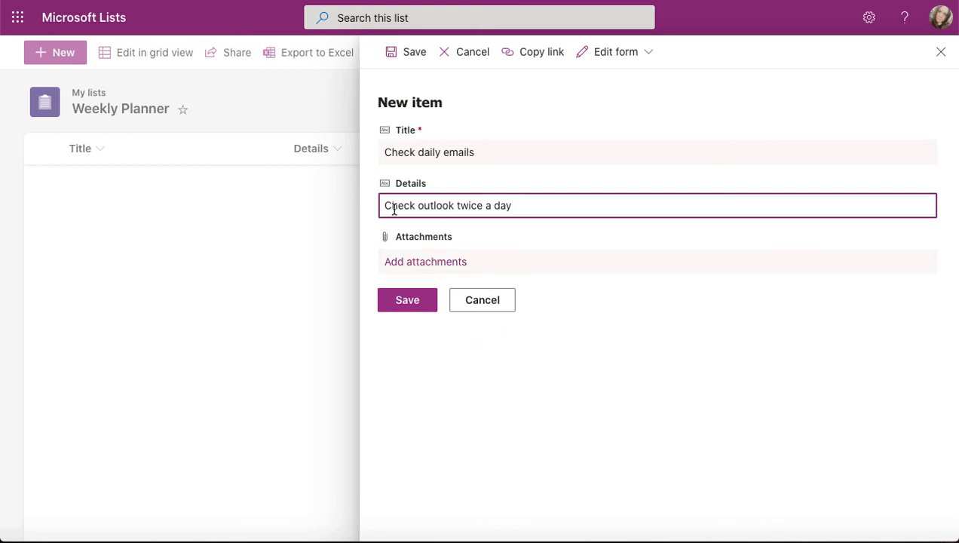
pyautogui.click(414, 309)
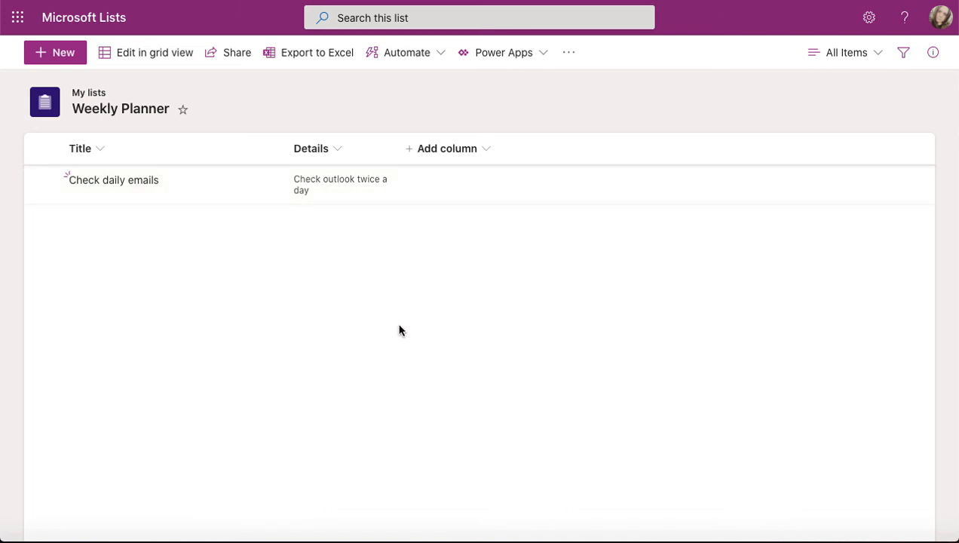
pyautogui.click(42, 185)
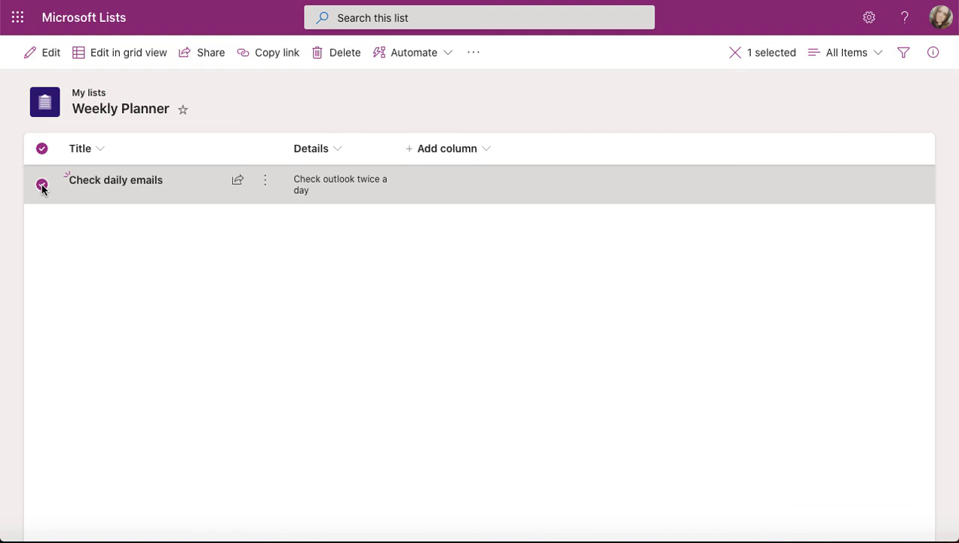
pyautogui.click(41, 185)
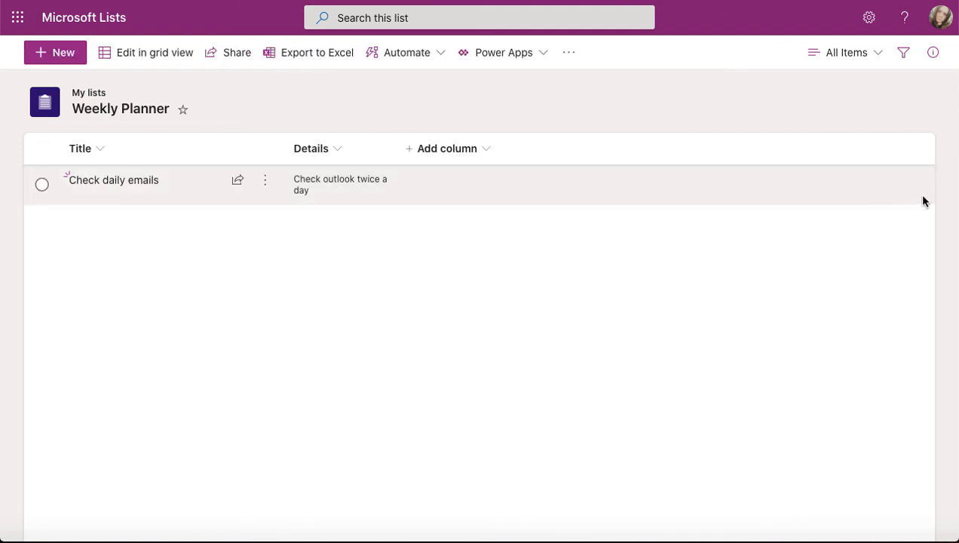